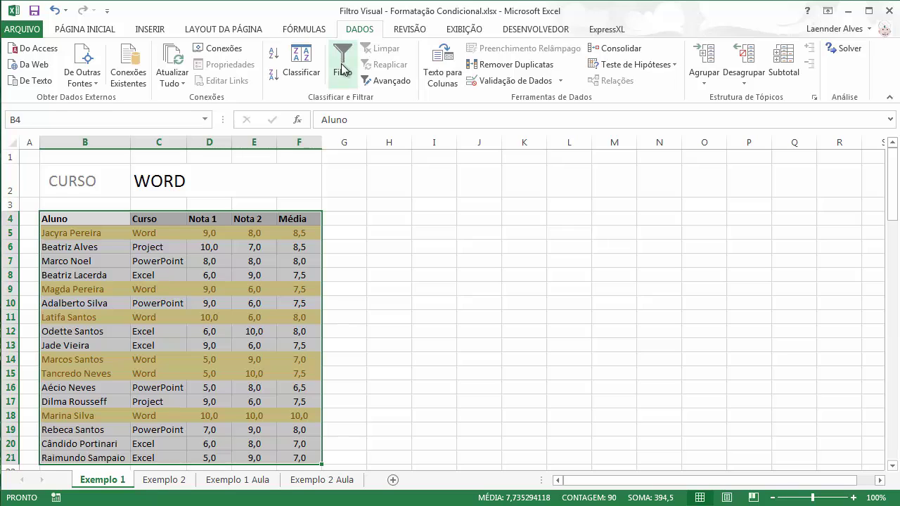
Add filters to the student table and filter the Curso column to show only Excel
click(342, 71)
click(169, 247)
click(180, 218)
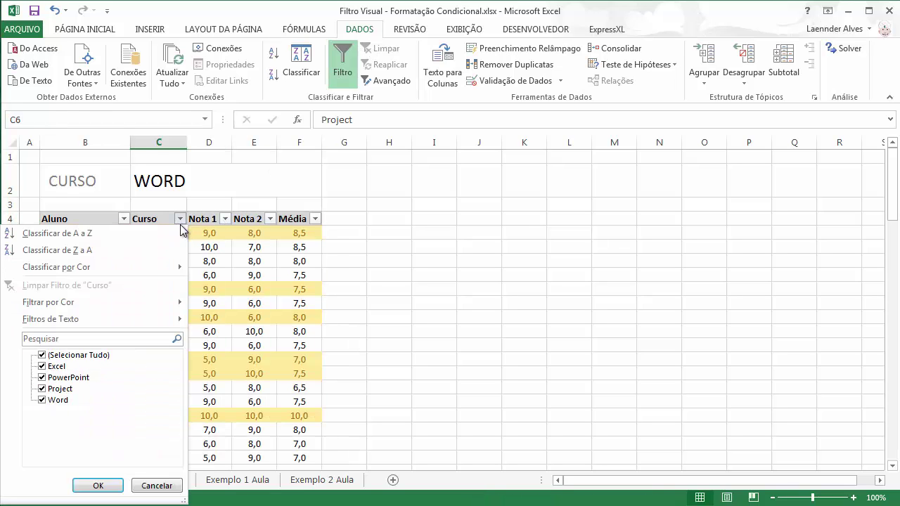
click(42, 355)
click(42, 367)
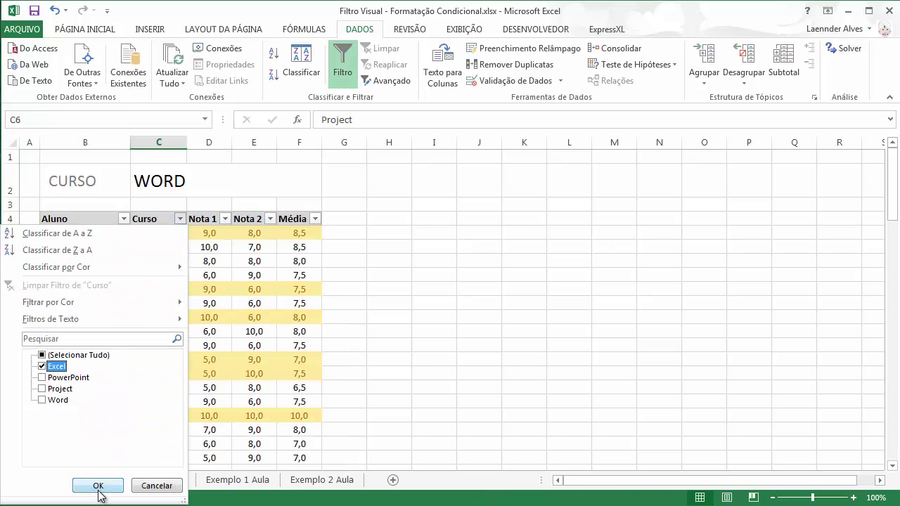
click(98, 486)
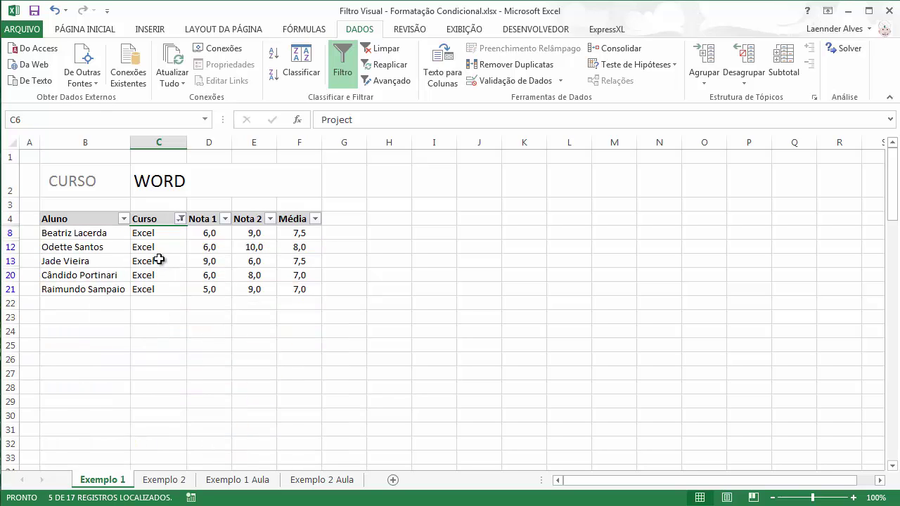
Reset the Curso column filter to include all courses
click(181, 220)
click(42, 355)
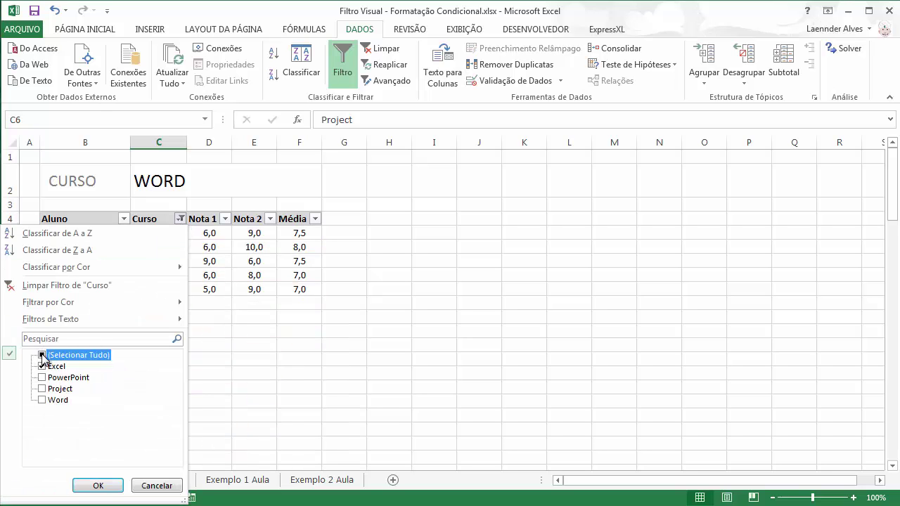
click(98, 486)
key(Down)
key(Down)
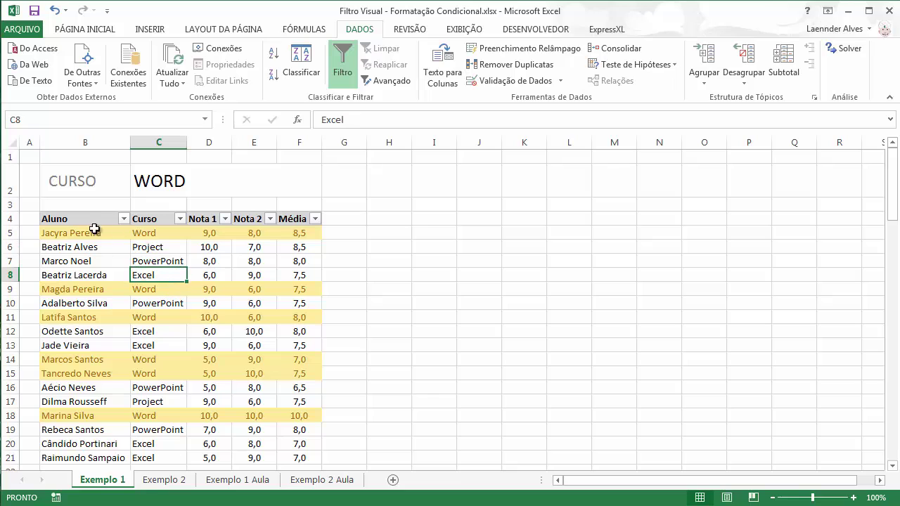
Set the course selector in C2 to POWERPOINT and remove the filters from the student table
click(219, 187)
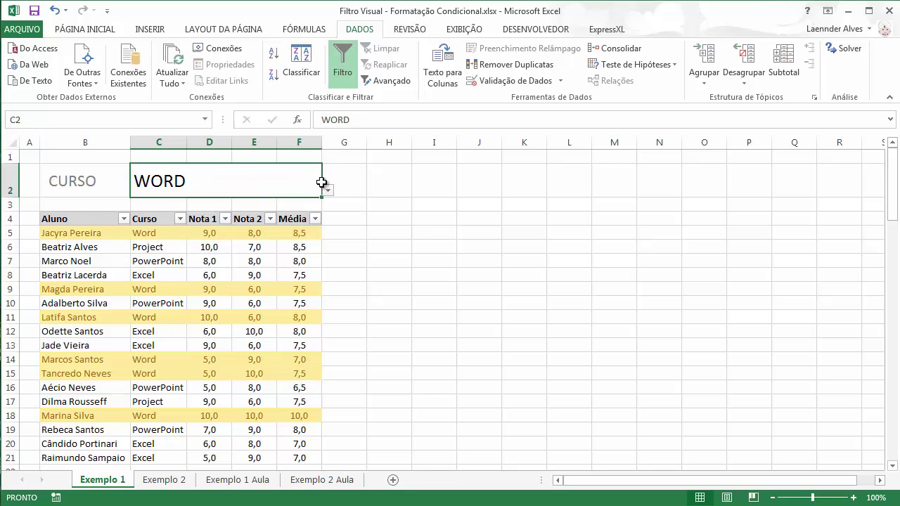
click(328, 190)
click(262, 218)
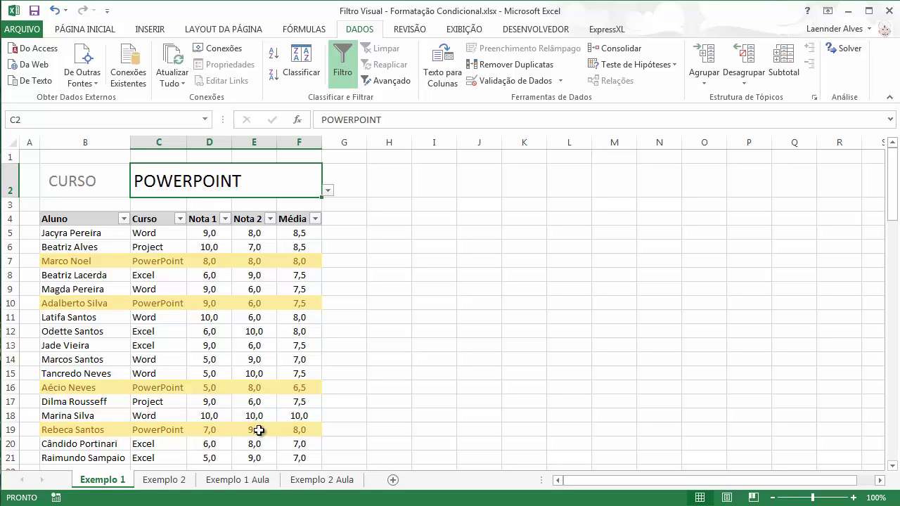
click(343, 71)
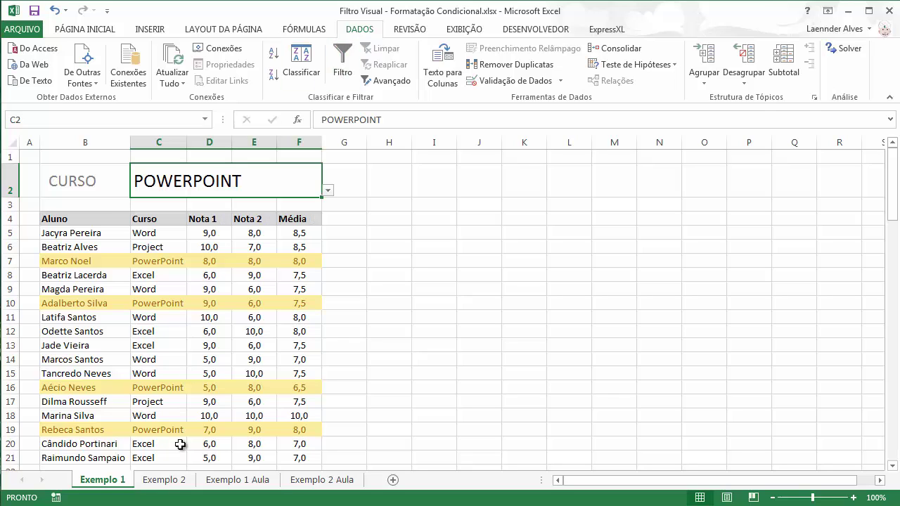
On the Exemplo 2 sheet, empty the NOME search box and search for "Mar"
click(169, 480)
click(196, 185)
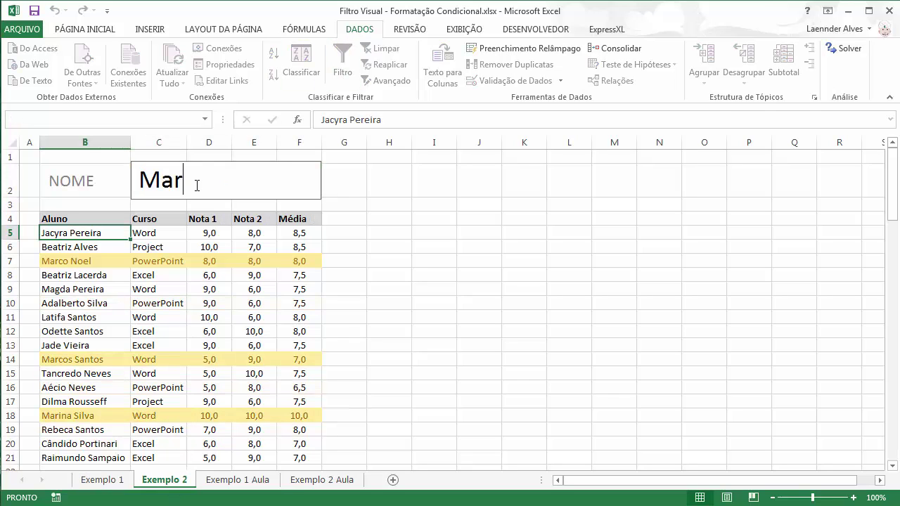
key(BackSpace)
key(BackSpace)
key(BackSpace)
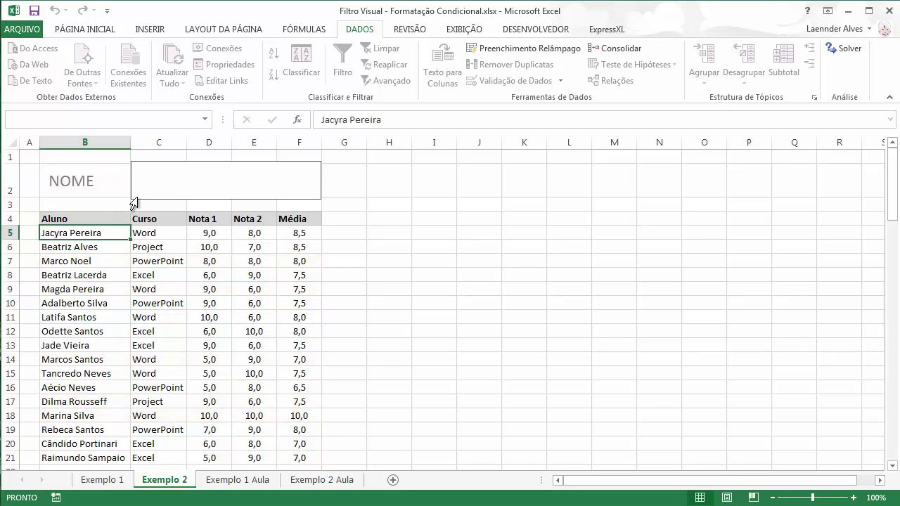
text(Mar)
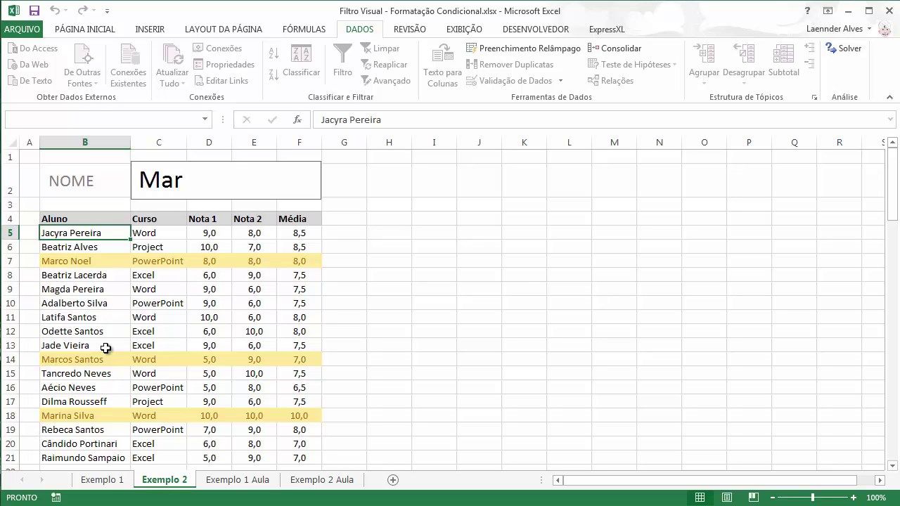
Replace the search text in the NOME box with a student surname
key(BackSpace)
key(BackSpace)
key(BackSpace)
text(Sil)
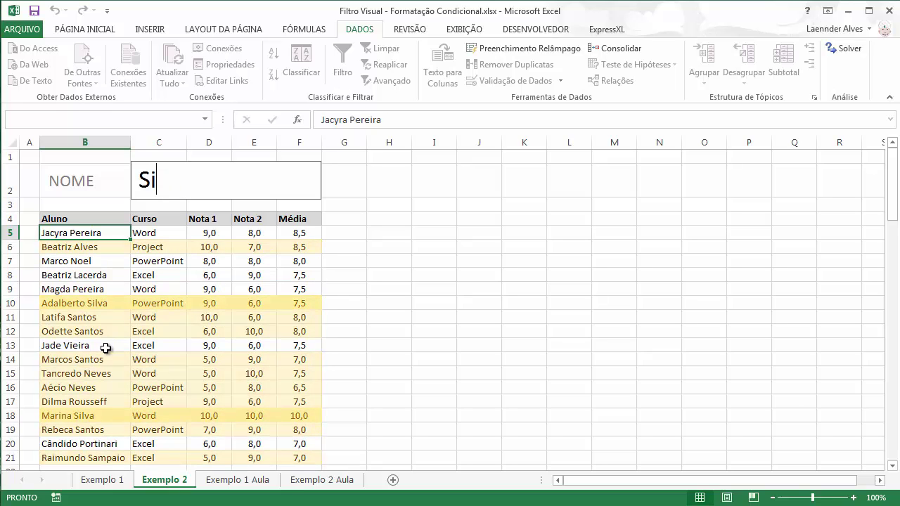
text(va)
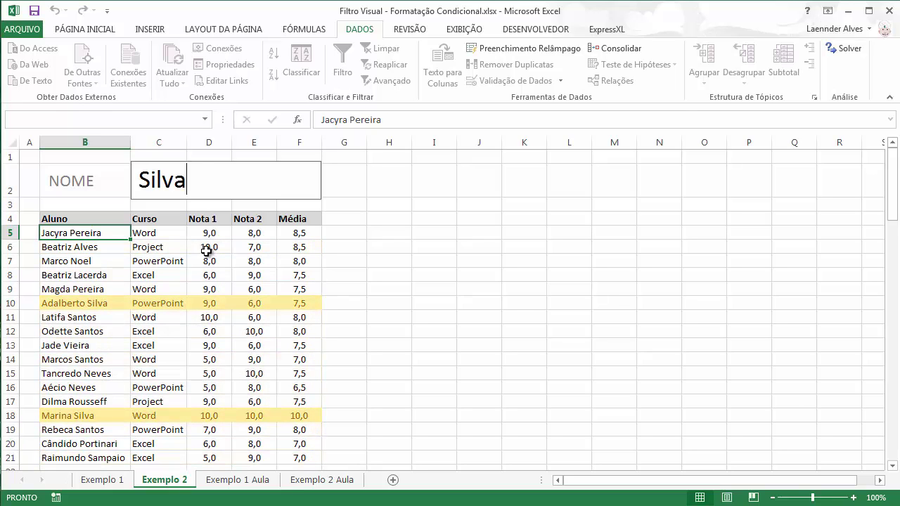
Search for a different student surname in the NOME box and empty the box again
drag(199, 176, 94, 164)
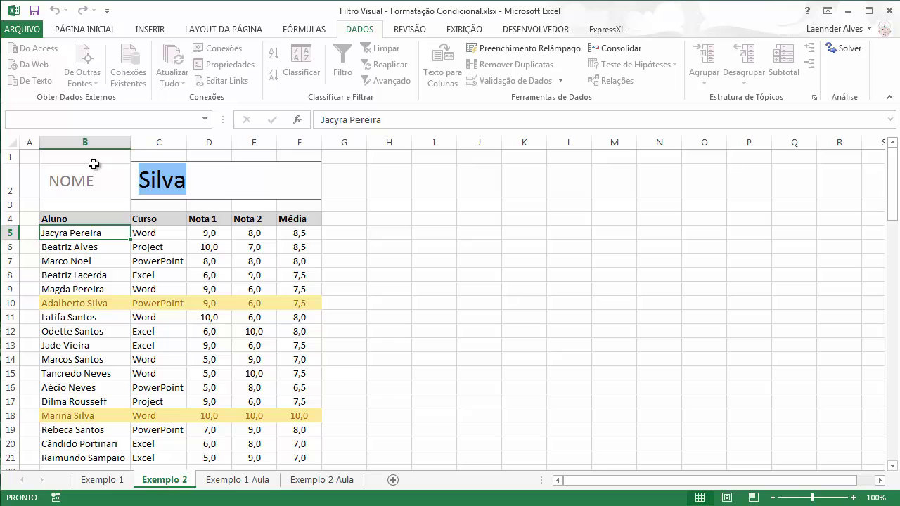
text(Santos)
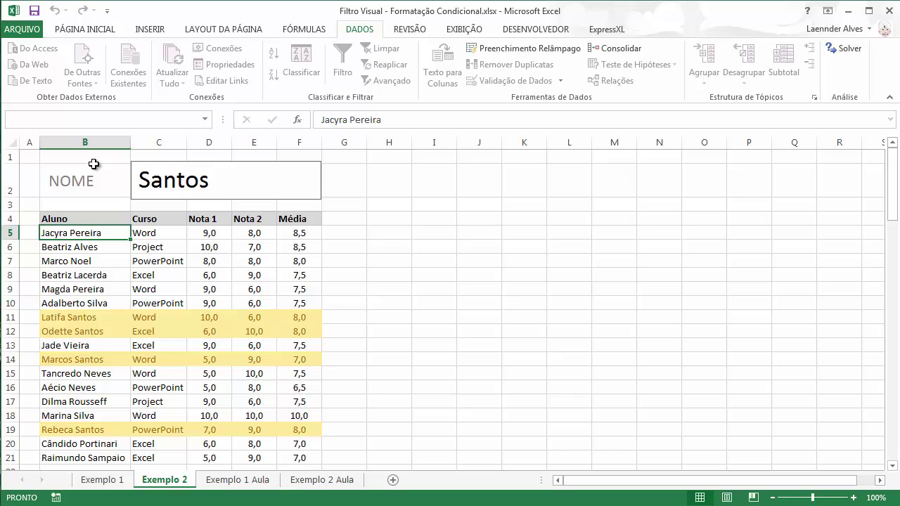
key(BackSpace)
key(BackSpace)
key(BackSpace)
key(BackSpace)
key(BackSpace)
key(BackSpace)
On the Exemplo 1 Aula sheet, give cell C2 a list validation (Lista) with the source EXCEL;POWERPOINT;WORD;PROJECT
click(116, 484)
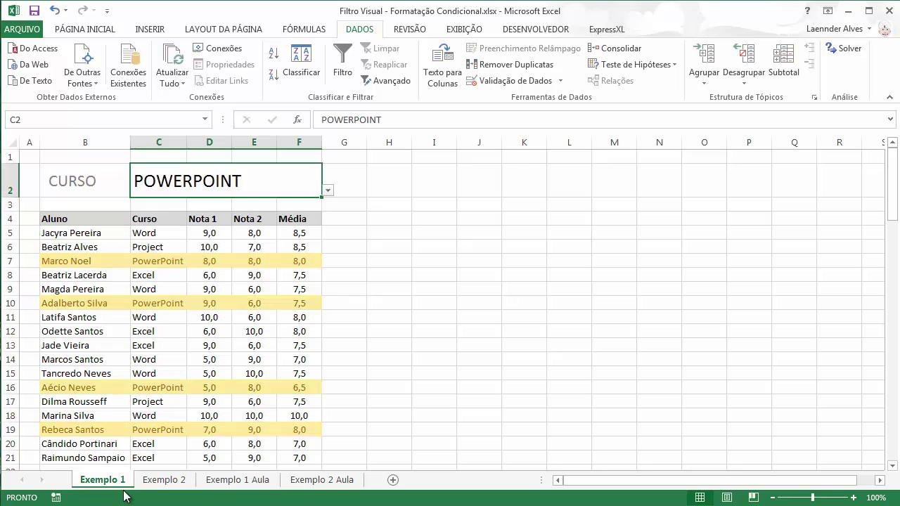
click(238, 480)
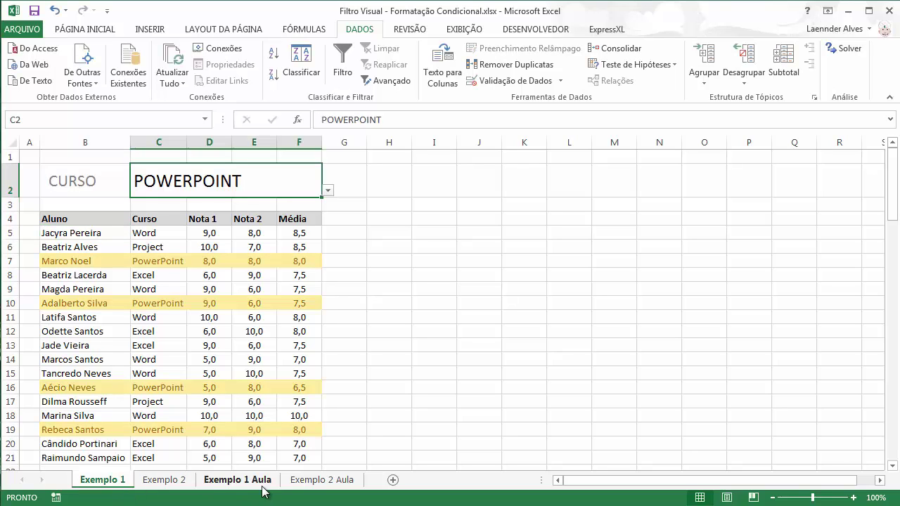
click(184, 260)
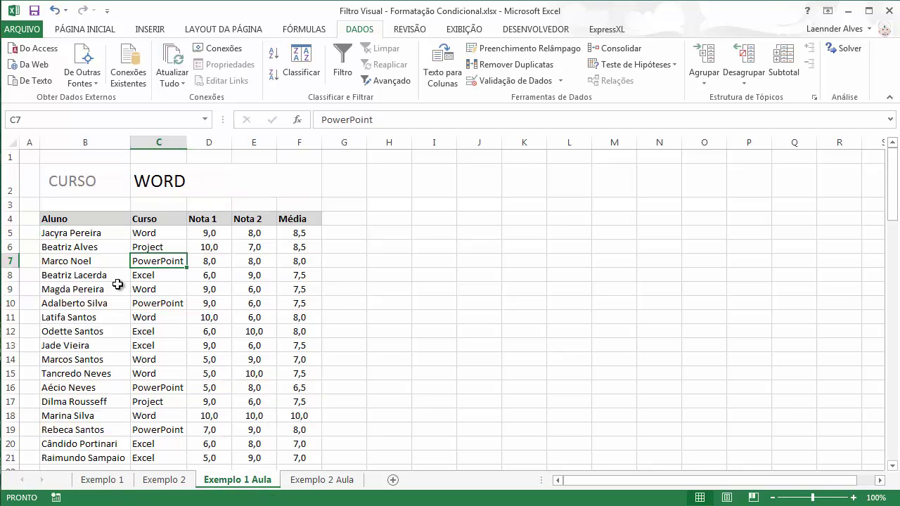
click(196, 187)
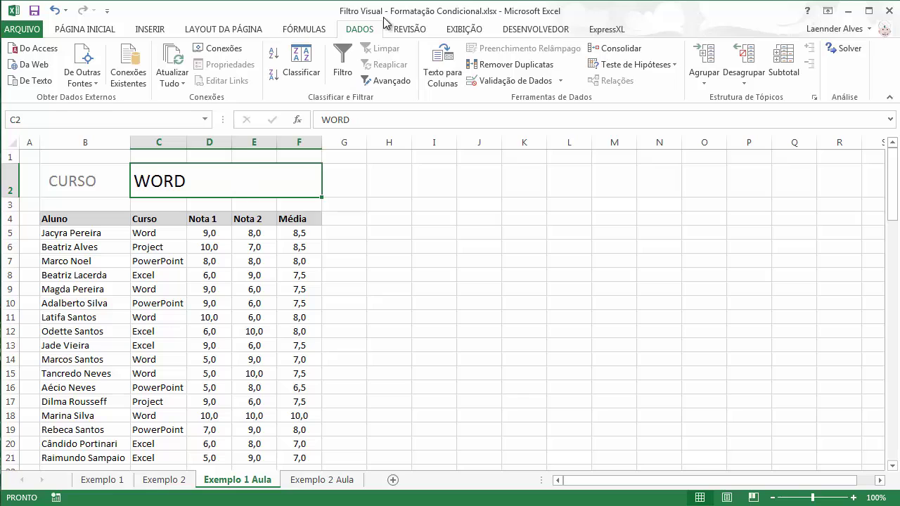
click(513, 80)
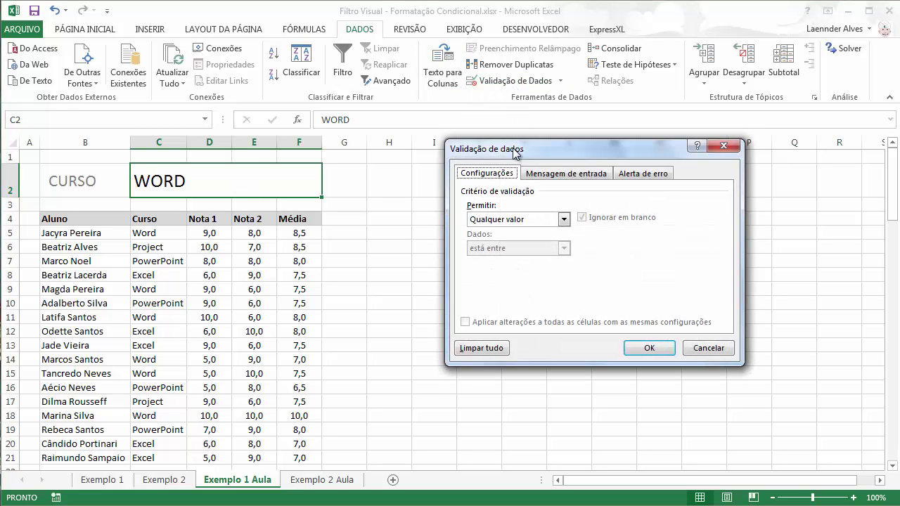
drag(514, 150, 417, 173)
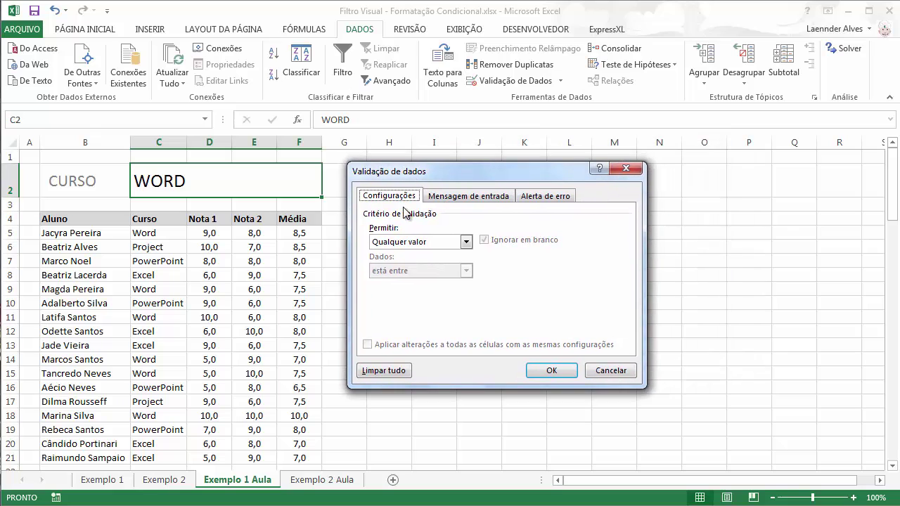
click(398, 247)
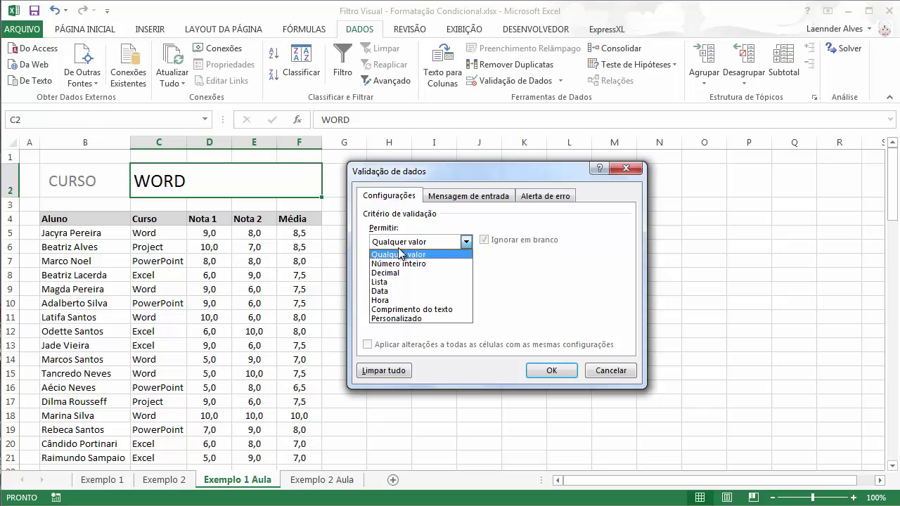
click(394, 283)
click(395, 284)
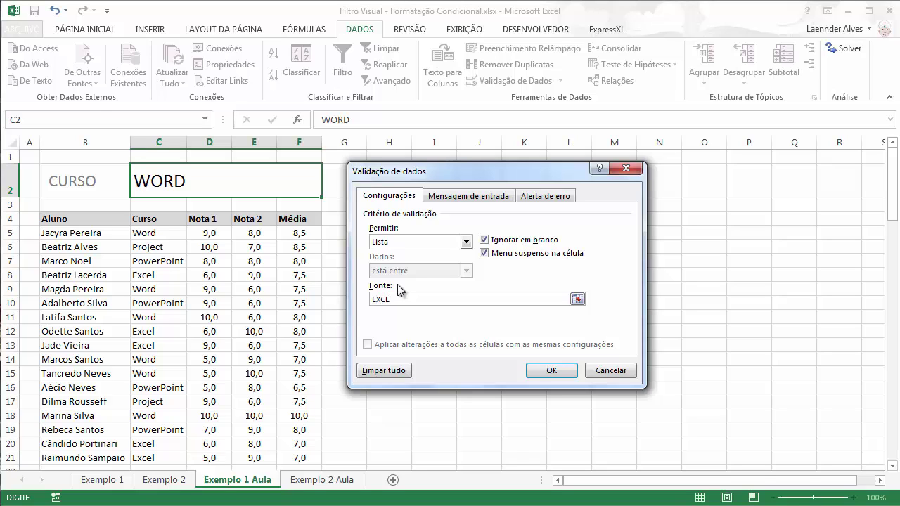
text(;POWERPOINT;WORD;PROJECT)
click(555, 370)
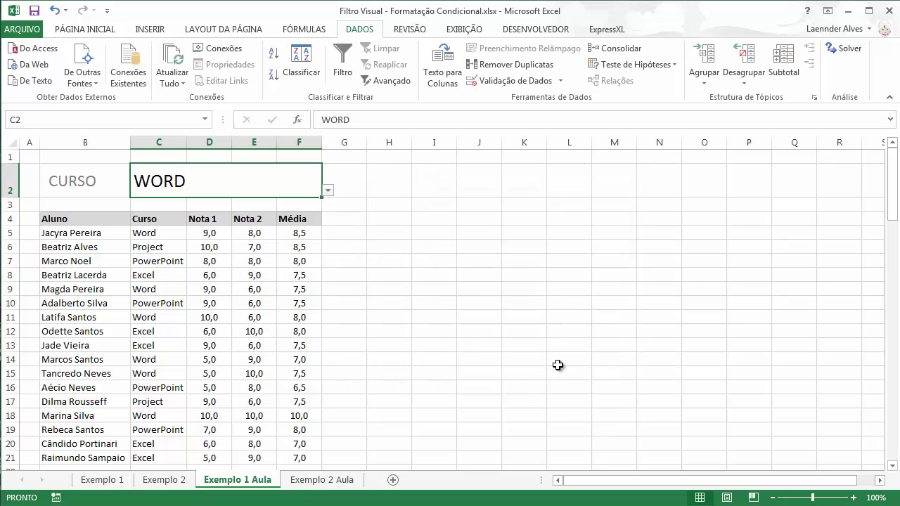
Test the course list in C2 by choosing EXCEL, POWERPOINT and WORD in turn
click(328, 190)
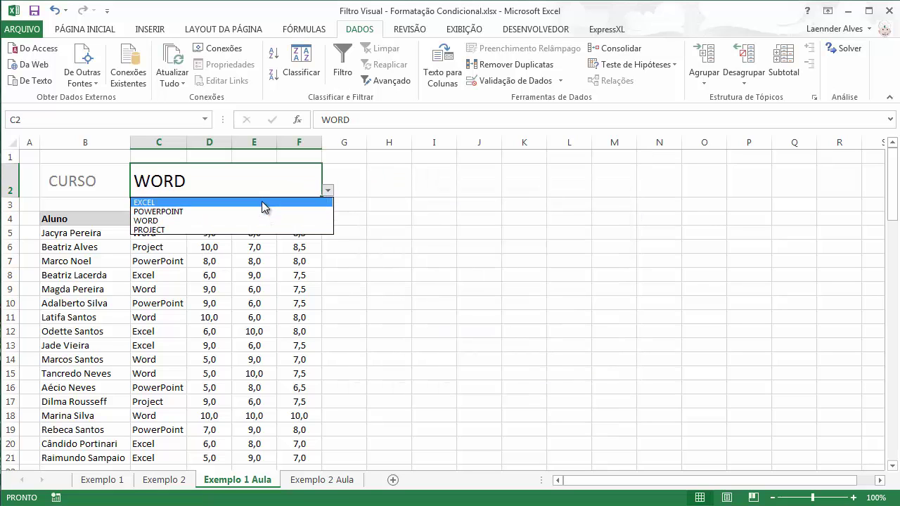
click(262, 202)
click(327, 190)
click(305, 210)
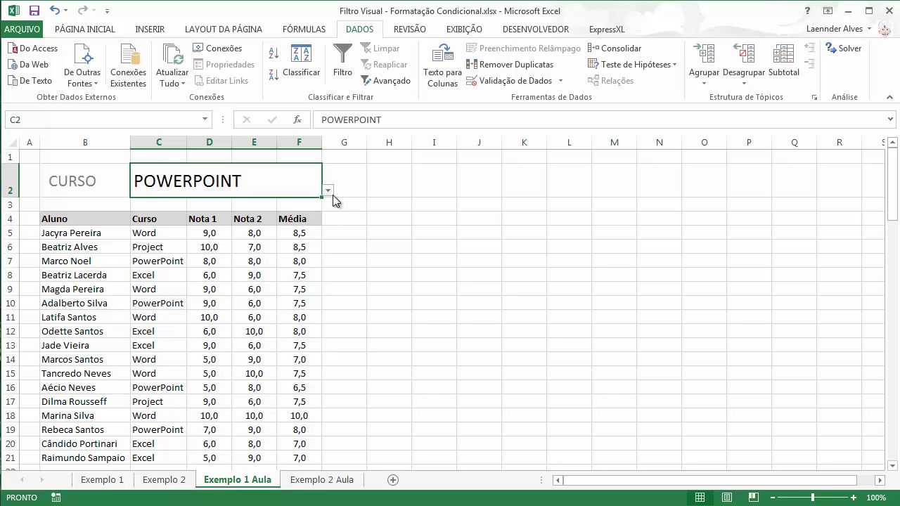
click(327, 190)
click(280, 220)
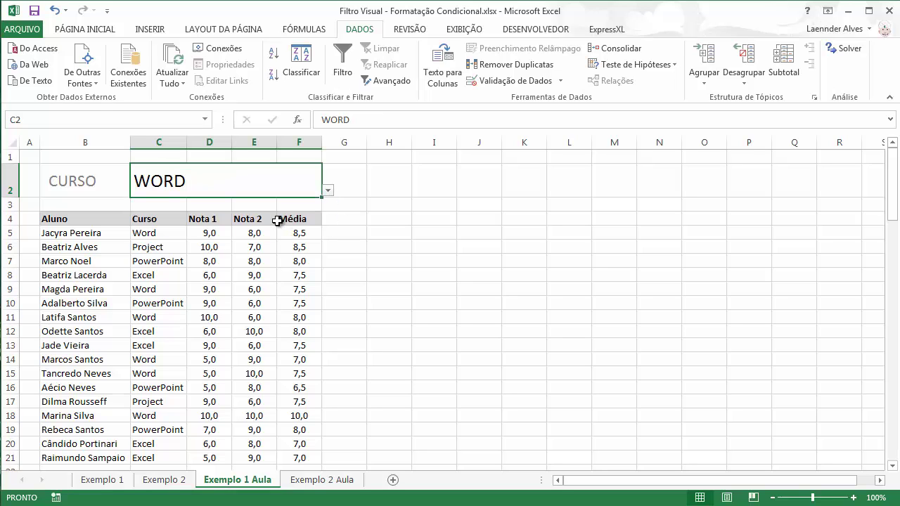
Create a Texto que Contém conditional formatting rule on B5:F21 that matches the text in cell =$C$2
drag(77, 233, 331, 461)
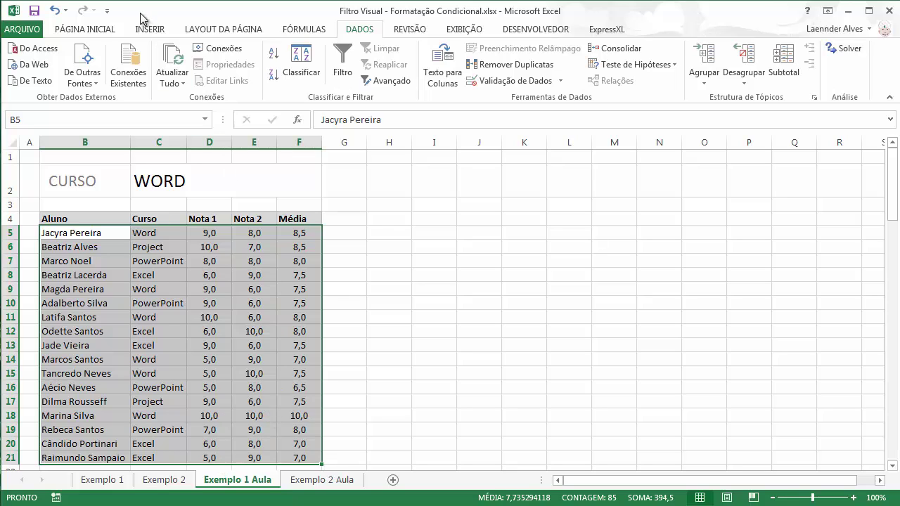
click(84, 30)
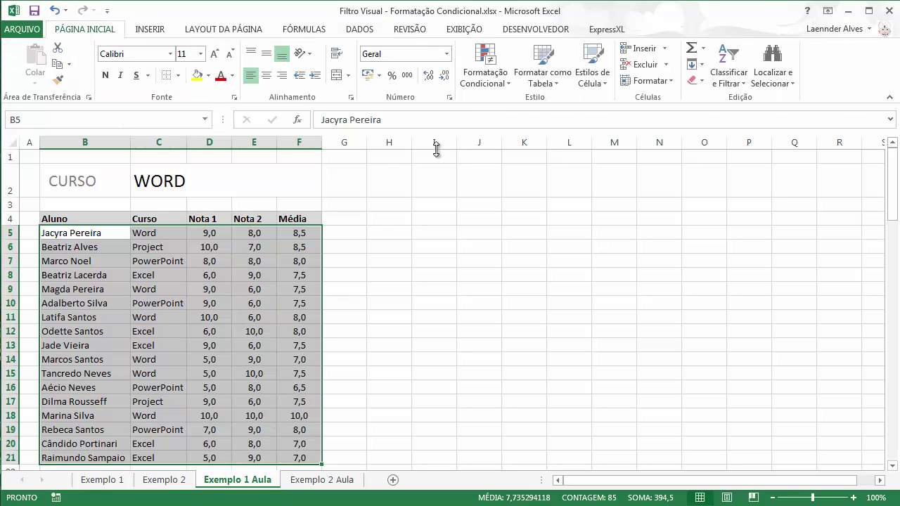
click(491, 79)
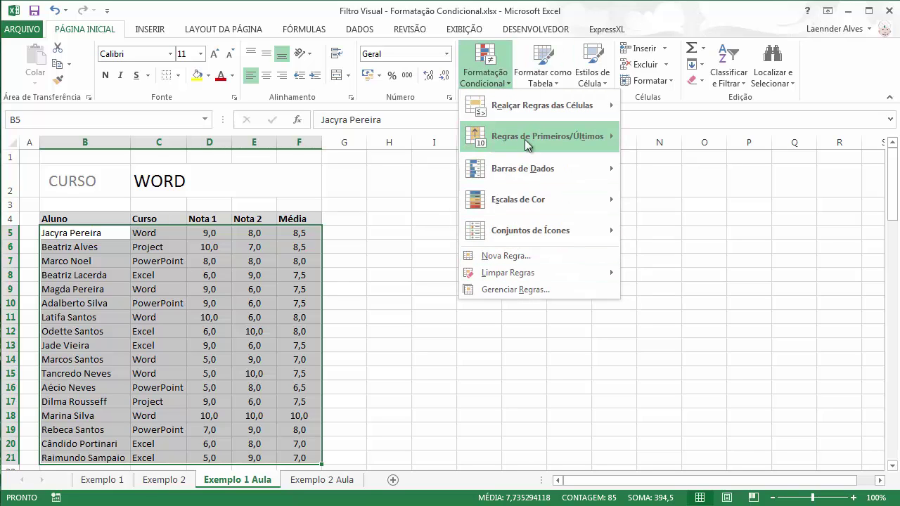
mouse_move(527, 144)
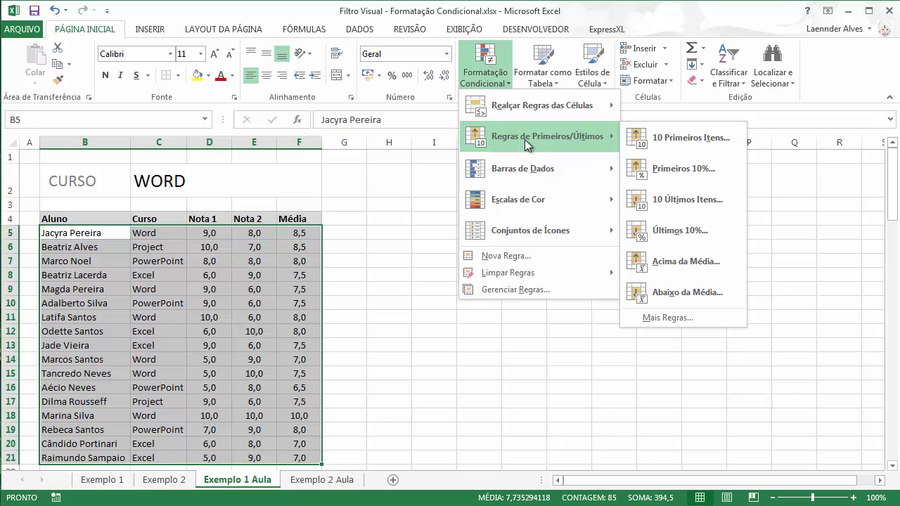
mouse_move(532, 112)
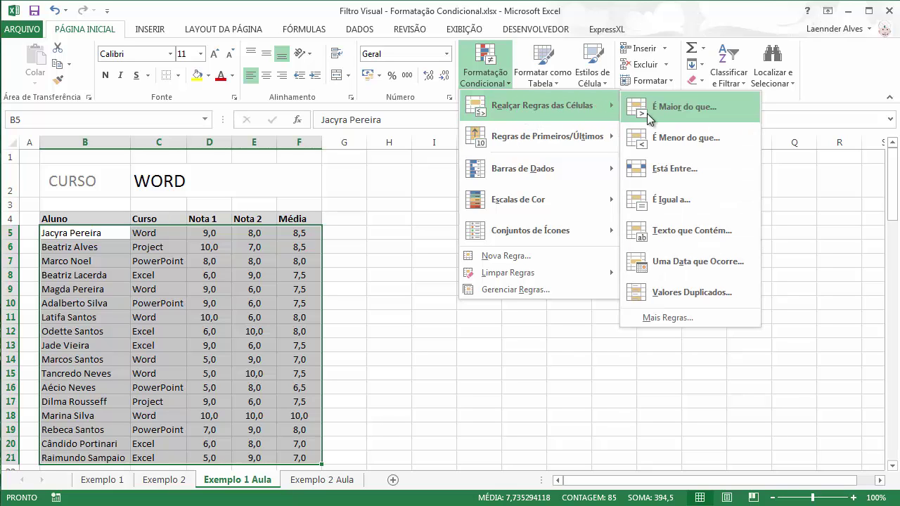
click(682, 234)
drag(386, 269, 443, 230)
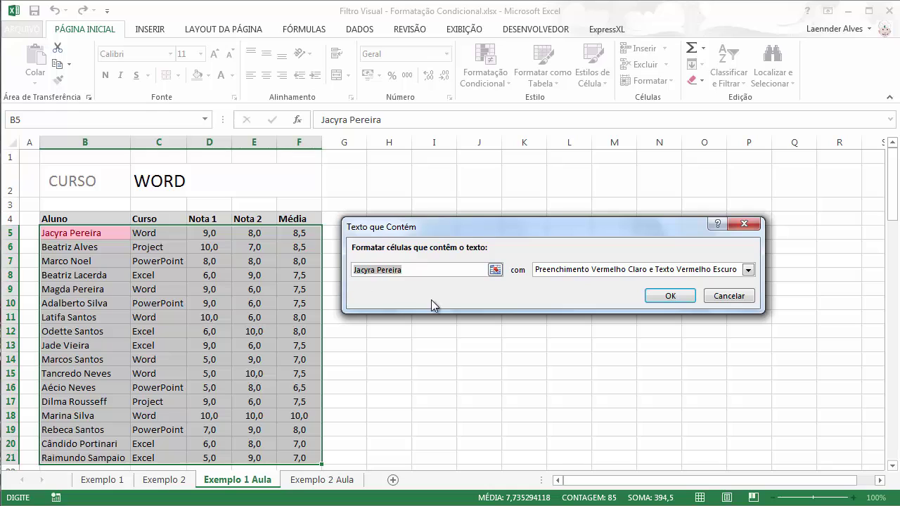
key(BackSpace)
click(147, 184)
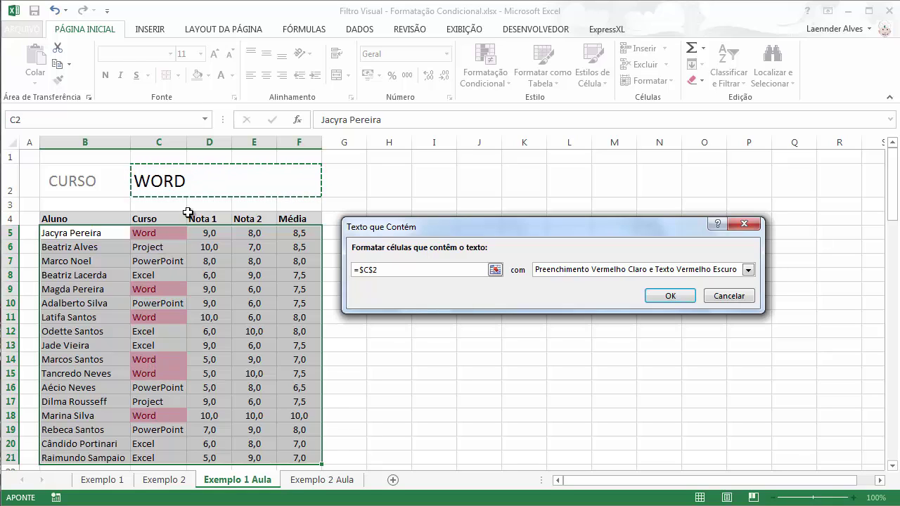
Try the yellow and light red preset formats for the rule, and settle on Preenchimento Verde e Texto Verde Escuro
click(584, 272)
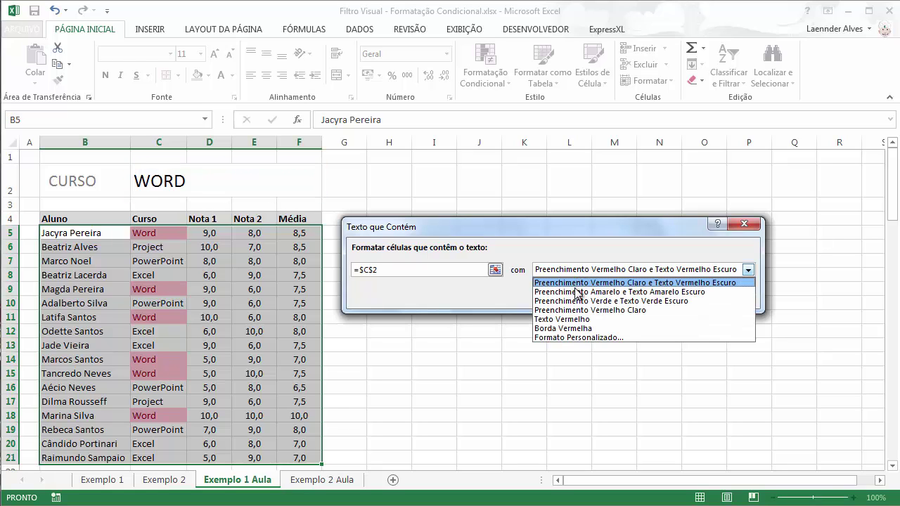
click(575, 291)
click(566, 275)
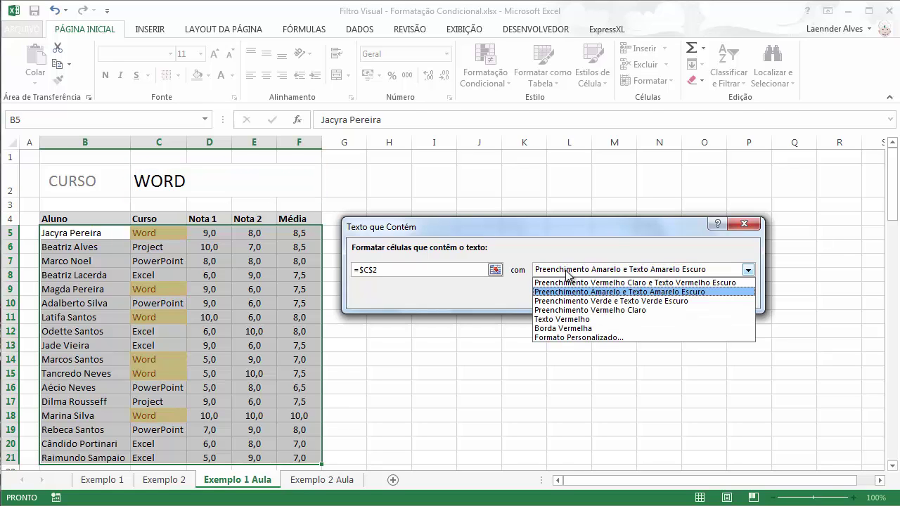
click(570, 303)
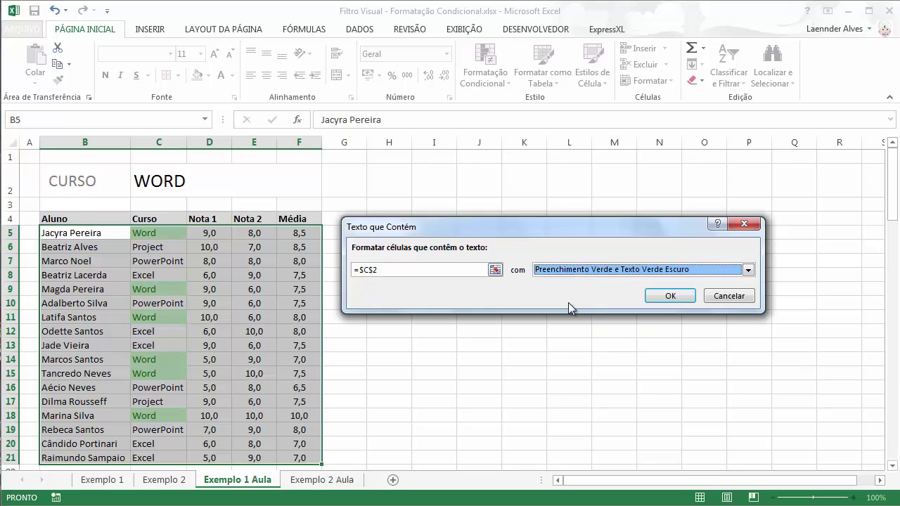
click(567, 273)
click(564, 310)
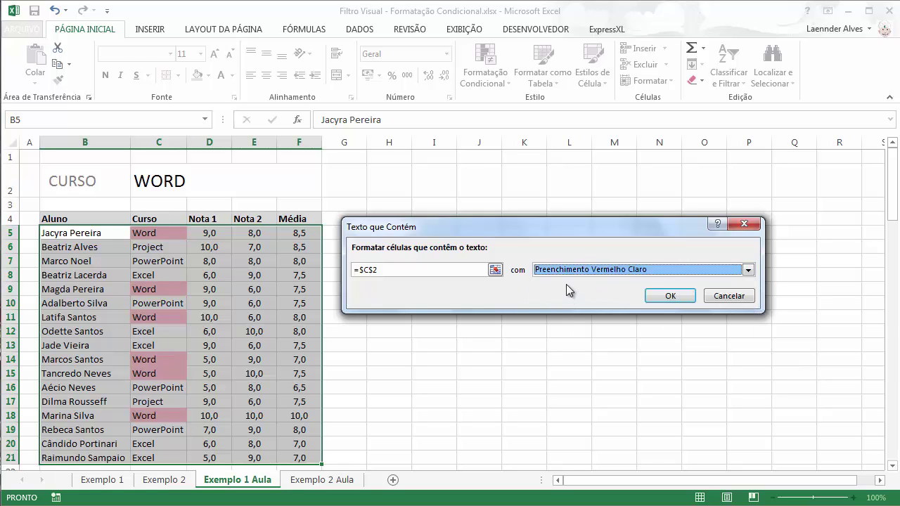
click(568, 270)
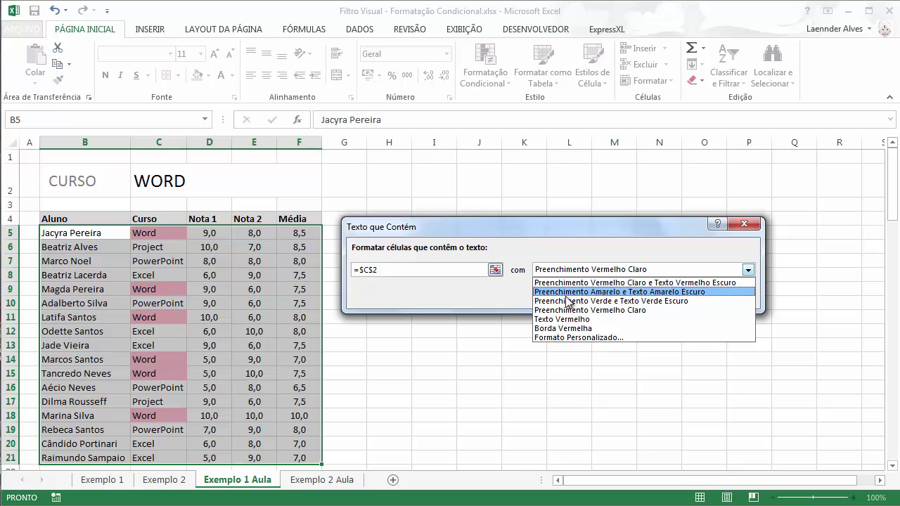
click(568, 302)
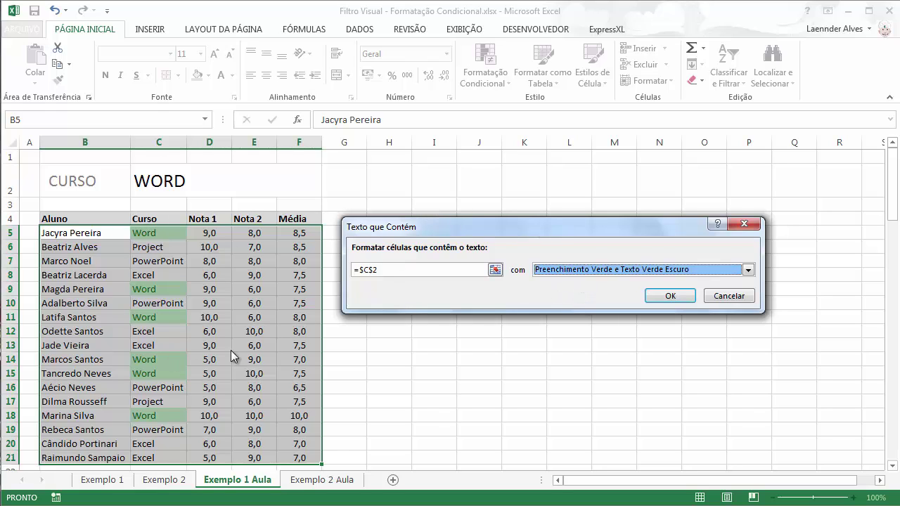
click(545, 268)
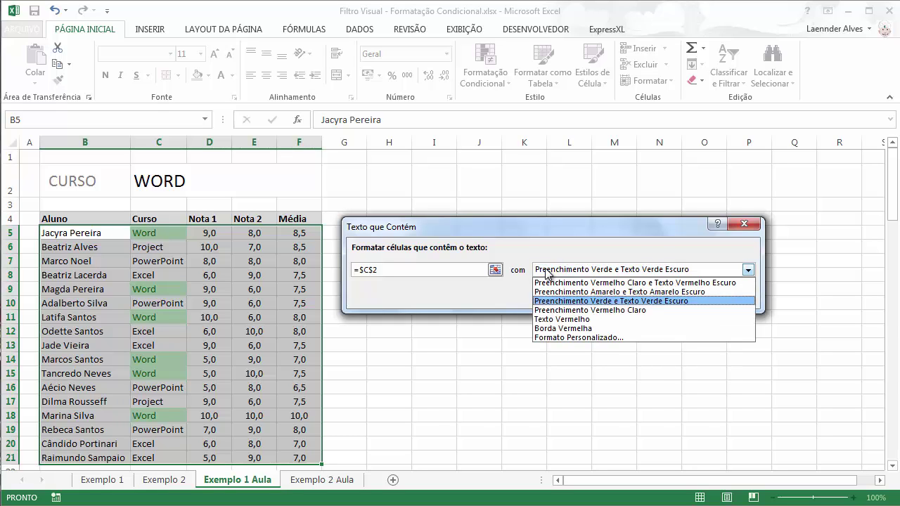
click(585, 337)
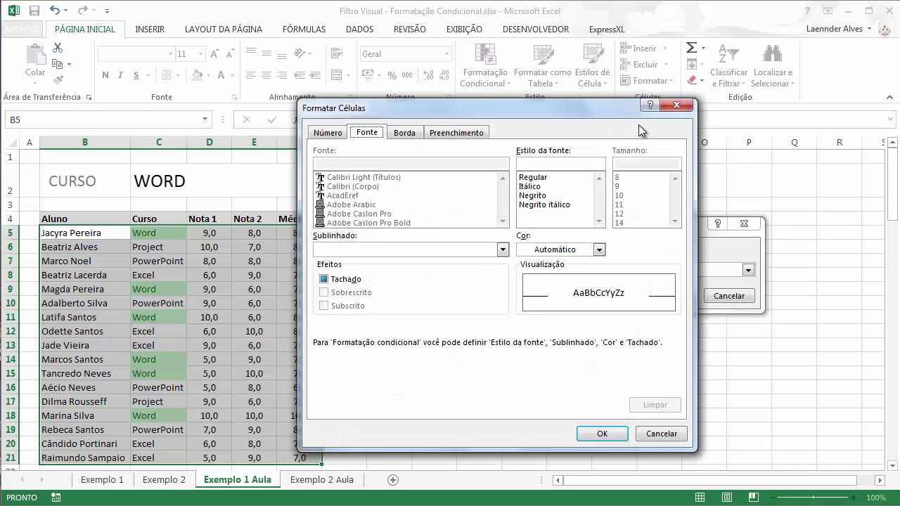
click(675, 106)
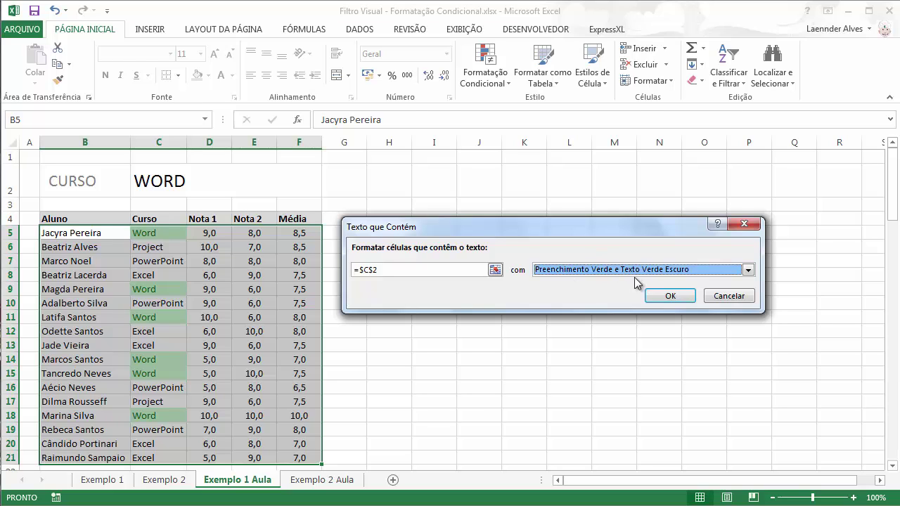
Confirm the text rule and test it by choosing EXCEL in the C2 course list
click(668, 296)
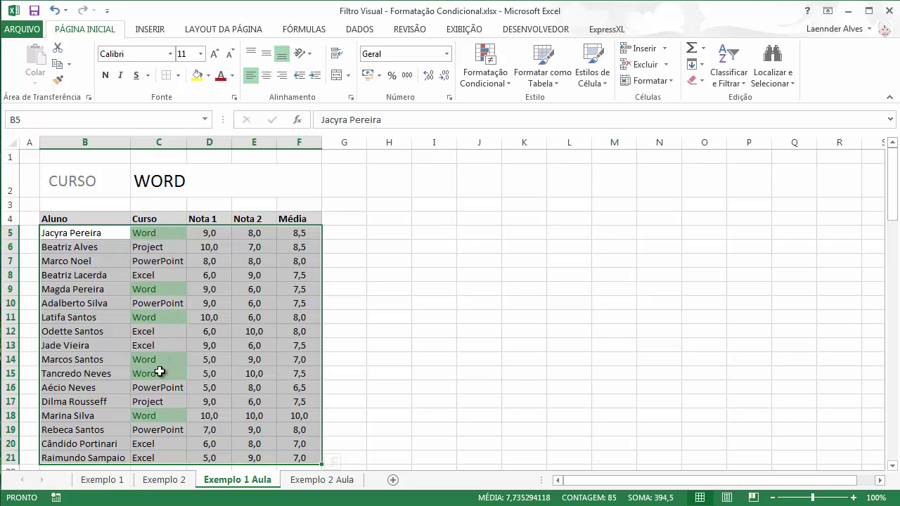
click(177, 180)
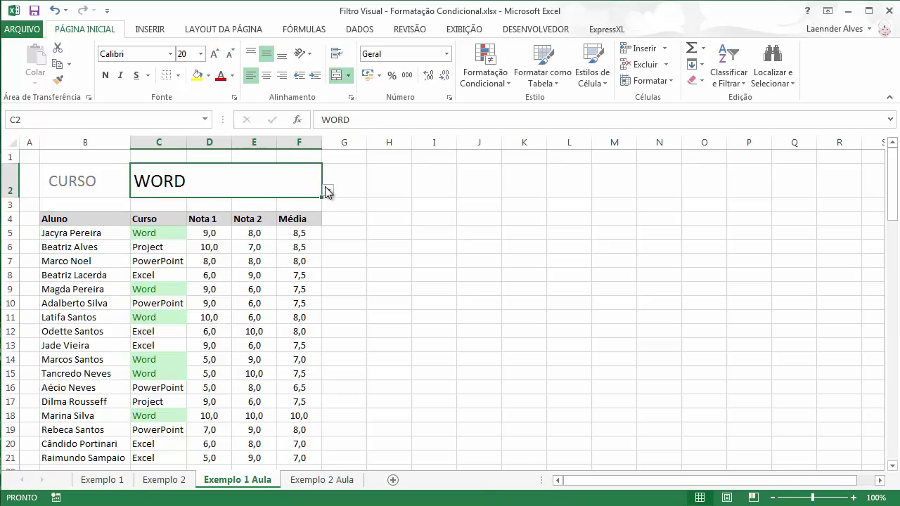
click(327, 190)
click(303, 204)
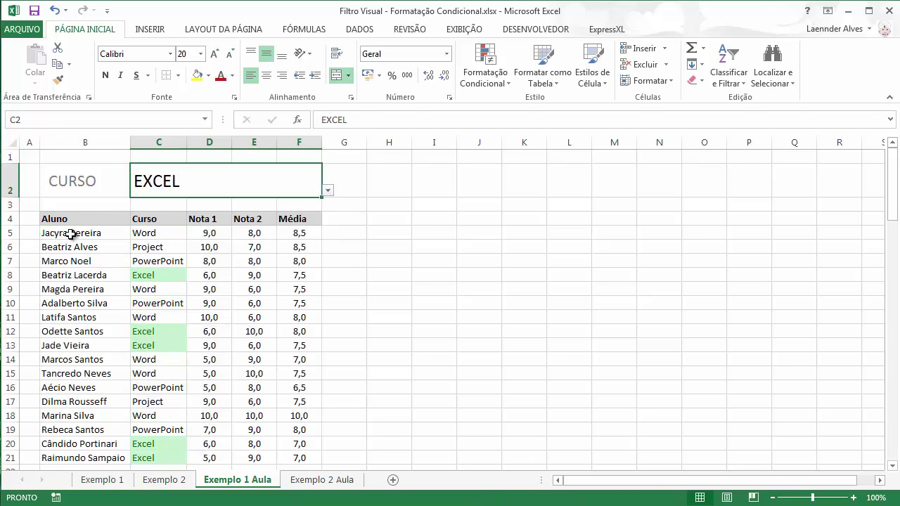
Open the conditional formatting rule of B5:F21 for editing and change its type to Usar uma fórmula para determinar quais células devem ser formatadas
drag(70, 234, 302, 458)
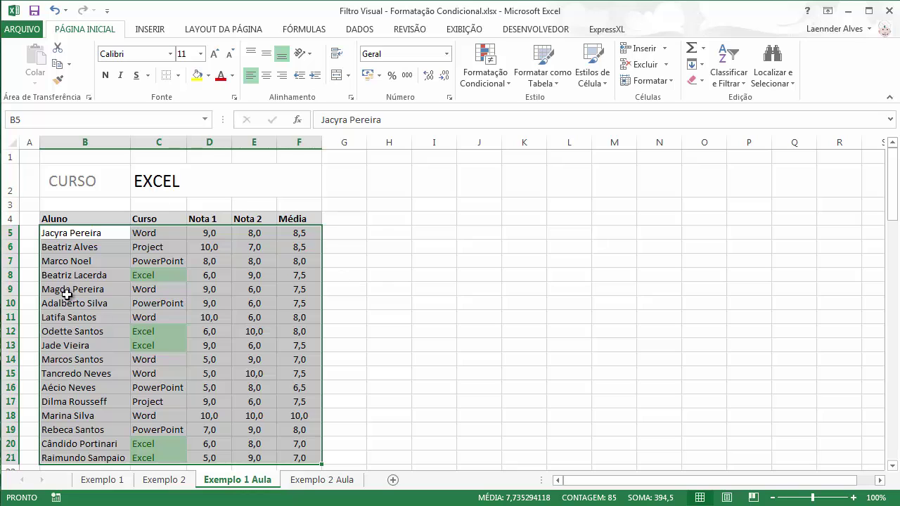
click(495, 81)
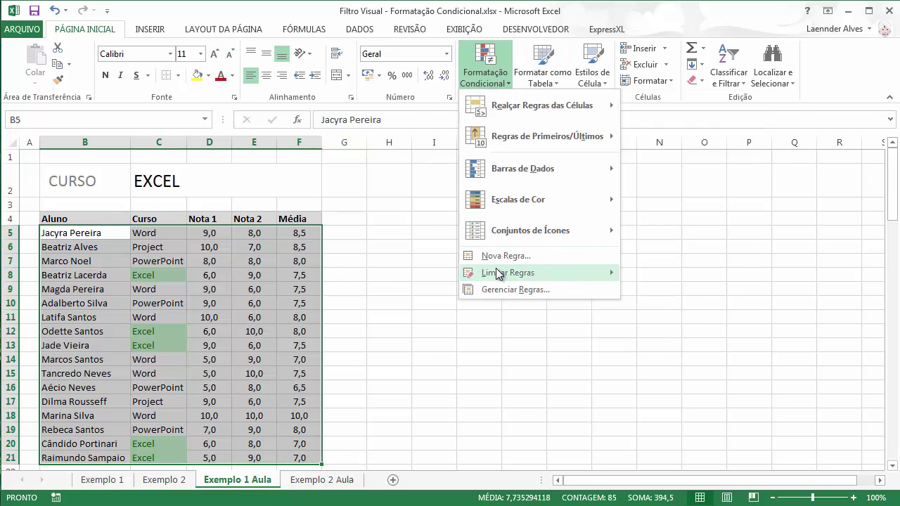
click(530, 293)
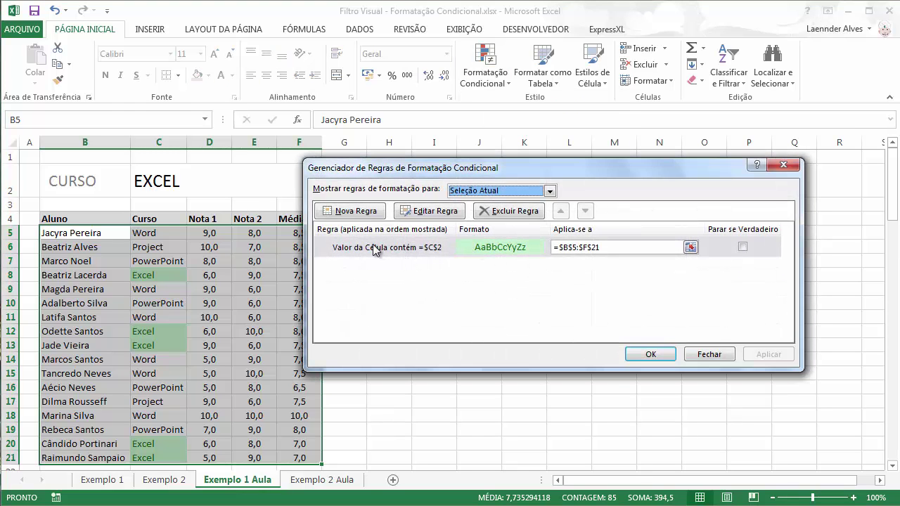
click(375, 250)
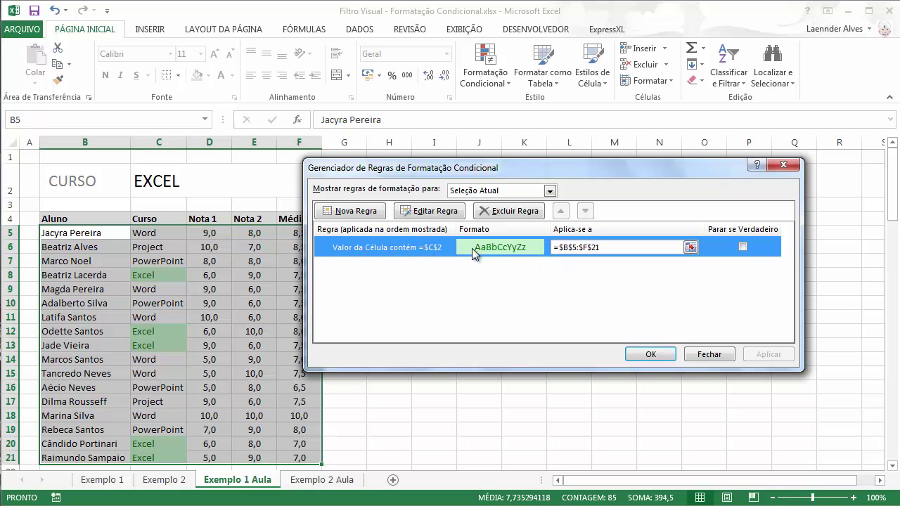
click(429, 211)
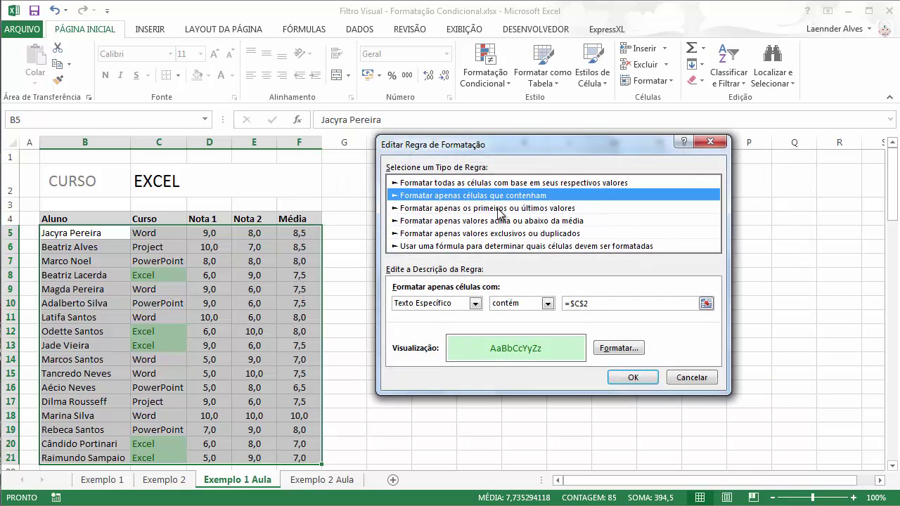
drag(504, 151, 502, 143)
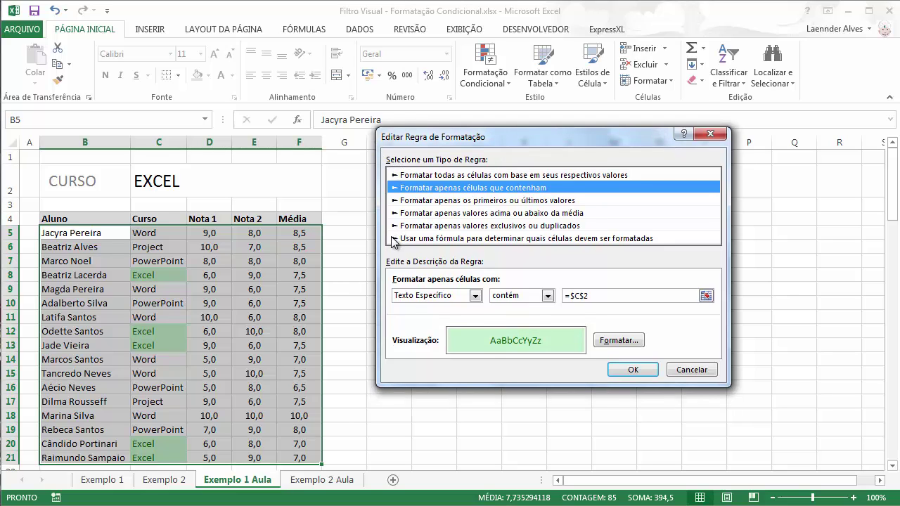
click(467, 239)
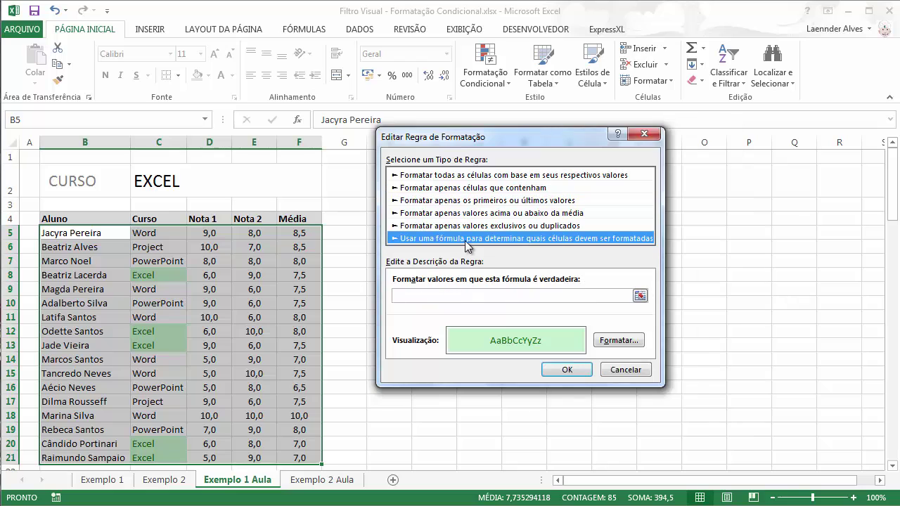
Begin the rule's formula with =$C$2= so that the chosen course is the value compared
click(457, 295)
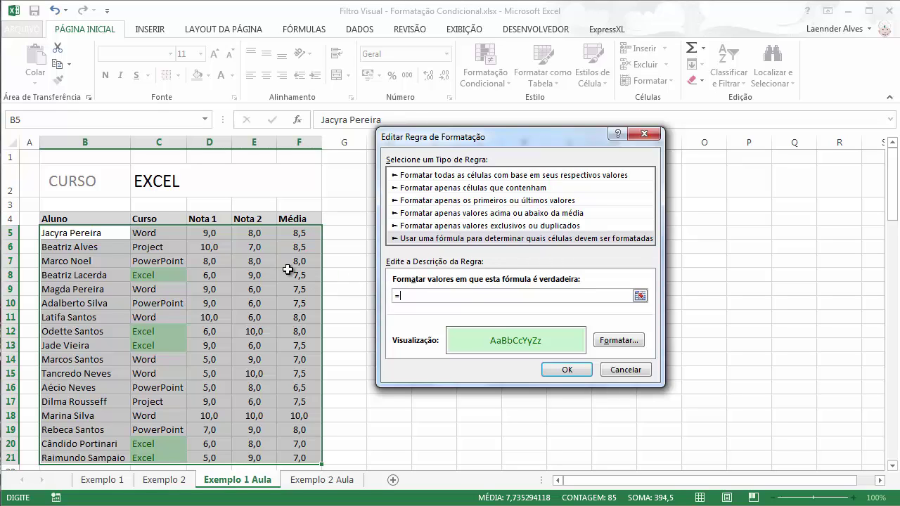
click(161, 187)
text(=)
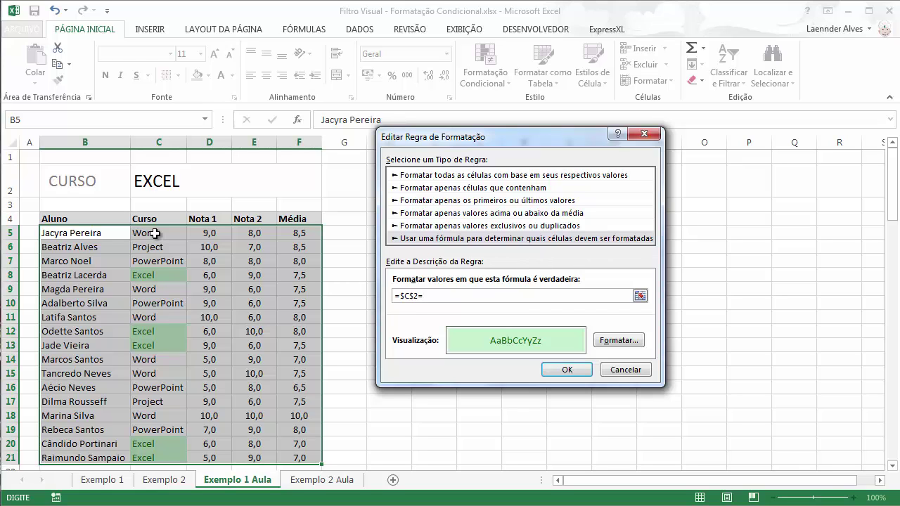
drag(155, 234, 154, 458)
key(BackSpace)
key(BackSpace)
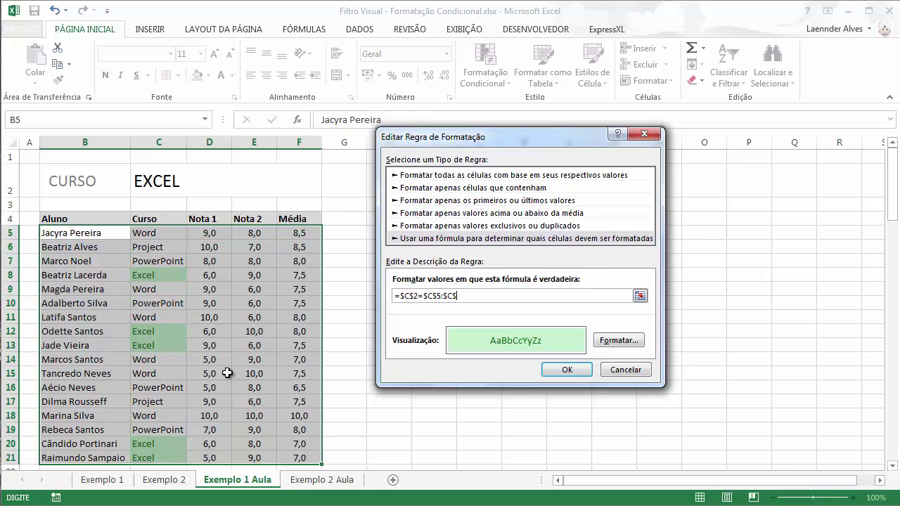
key(BackSpace)
key(BackSpace)
key(BackSpace)
key(BackSpace)
key(BackSpace)
key(BackSpace)
key(BackSpace)
key(BackSpace)
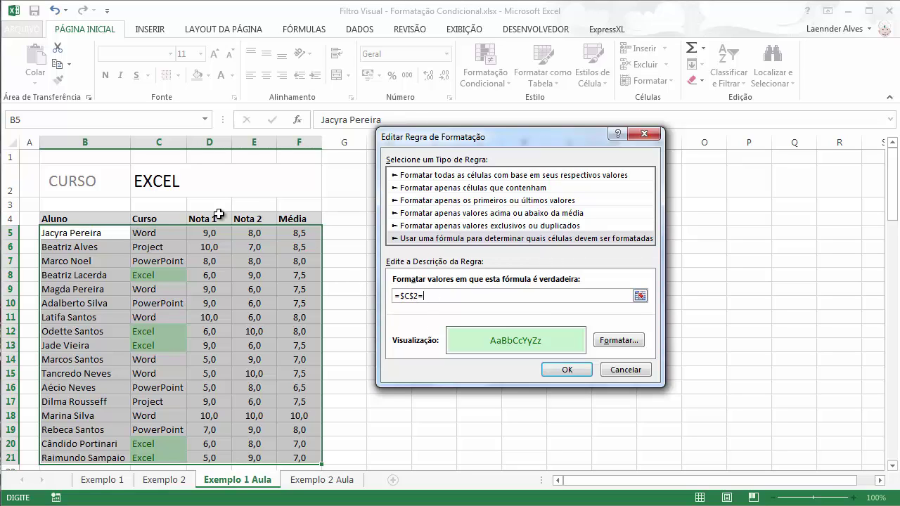
Complete the rule's formula as =$C$2=$C5, with only the column locked in the second reference, and apply it to B5:F21
click(160, 234)
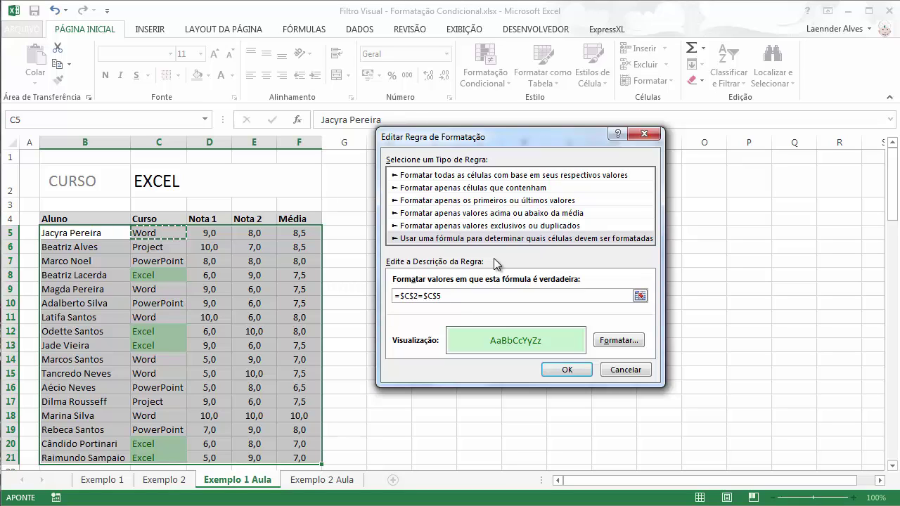
click(439, 296)
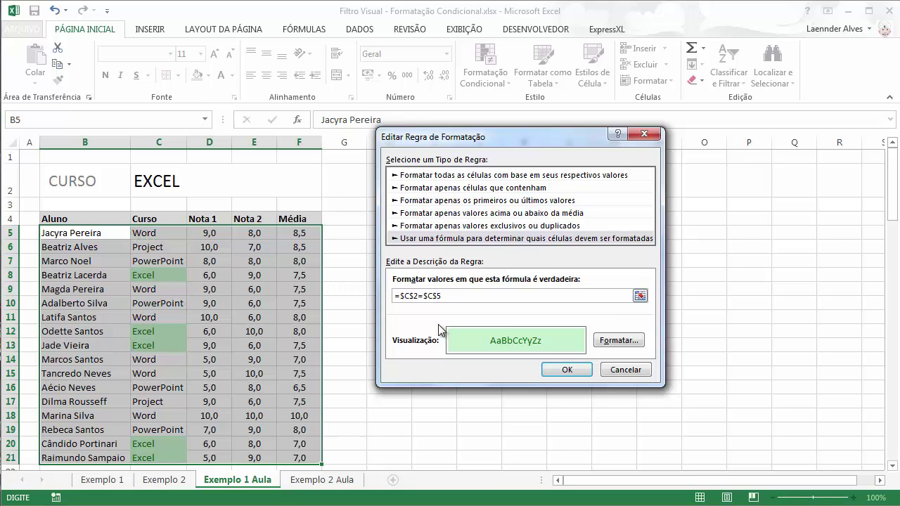
key(Left)
key(BackSpace)
double_click(430, 295)
click(427, 296)
drag(438, 296, 392, 294)
click(450, 299)
click(567, 373)
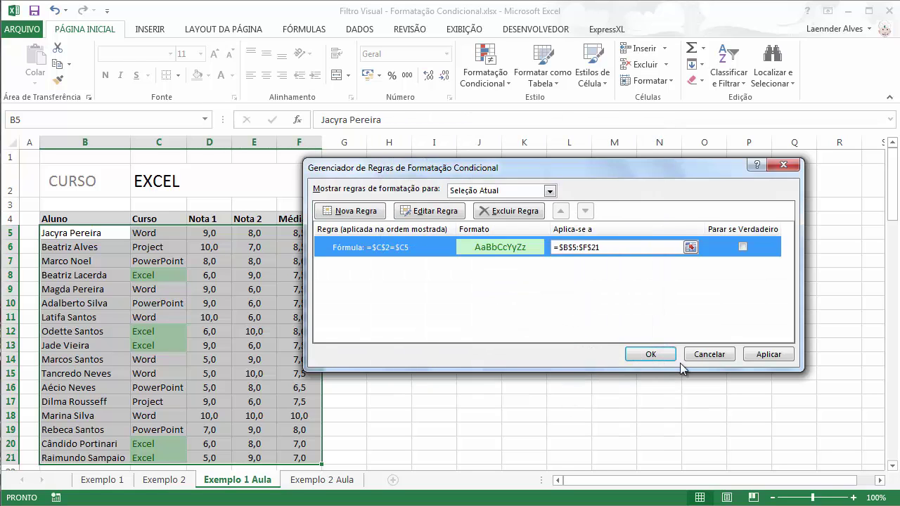
click(749, 356)
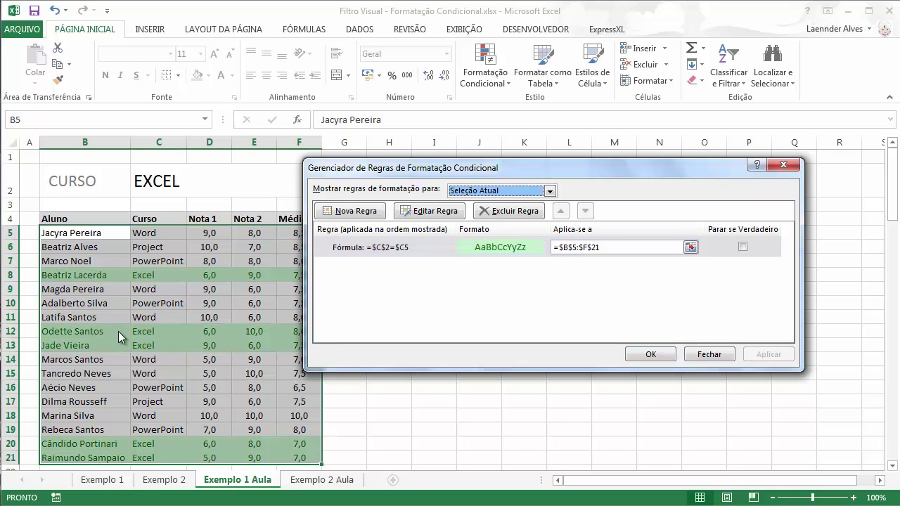
click(650, 355)
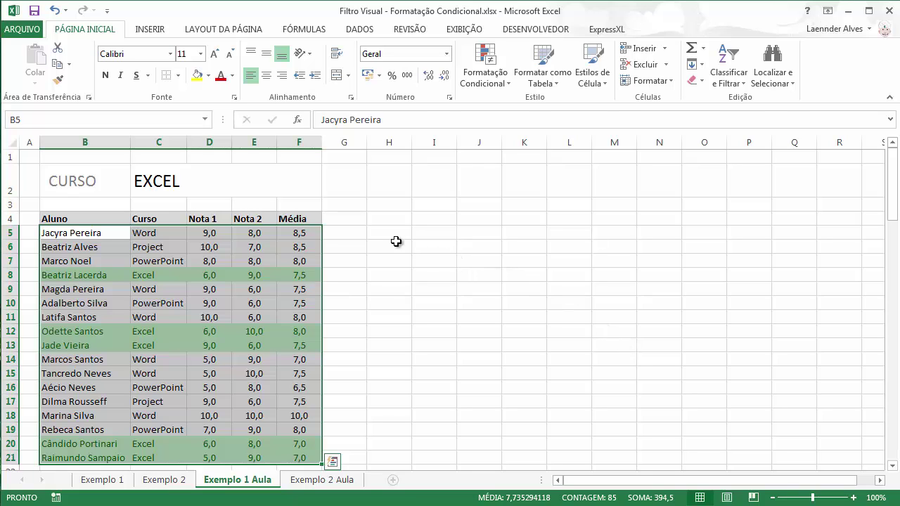
Test the row-highlighting rule by choosing POWERPOINT in the C2 course list
click(299, 185)
click(328, 192)
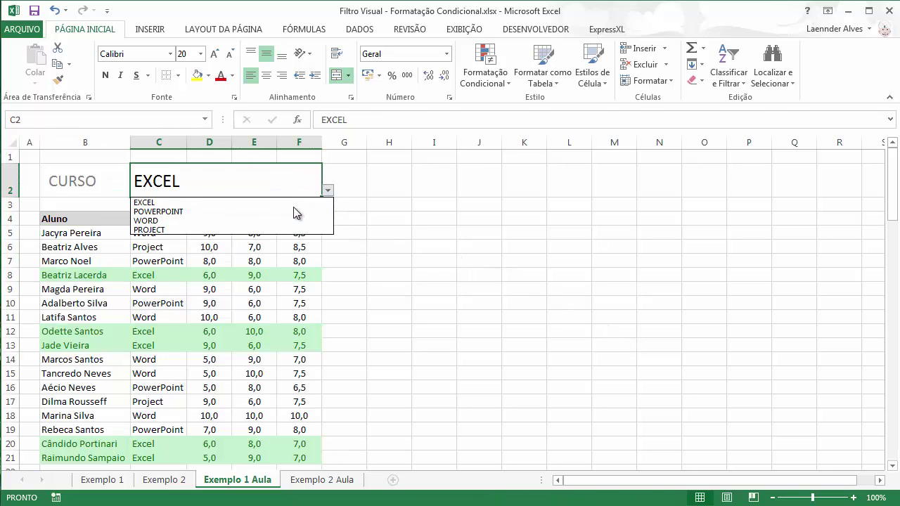
click(295, 212)
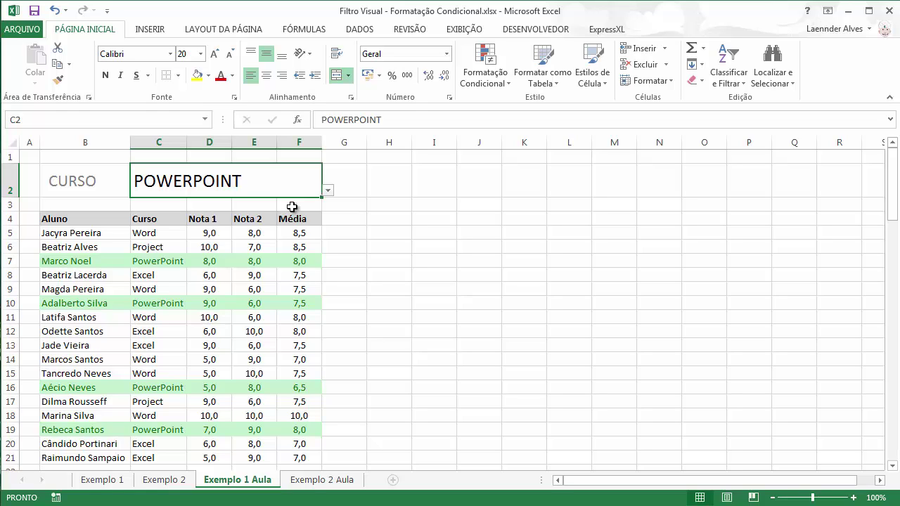
On the Exemplo 2 Aula sheet, enter a surname shared by several students in the NOME cell C2
click(332, 481)
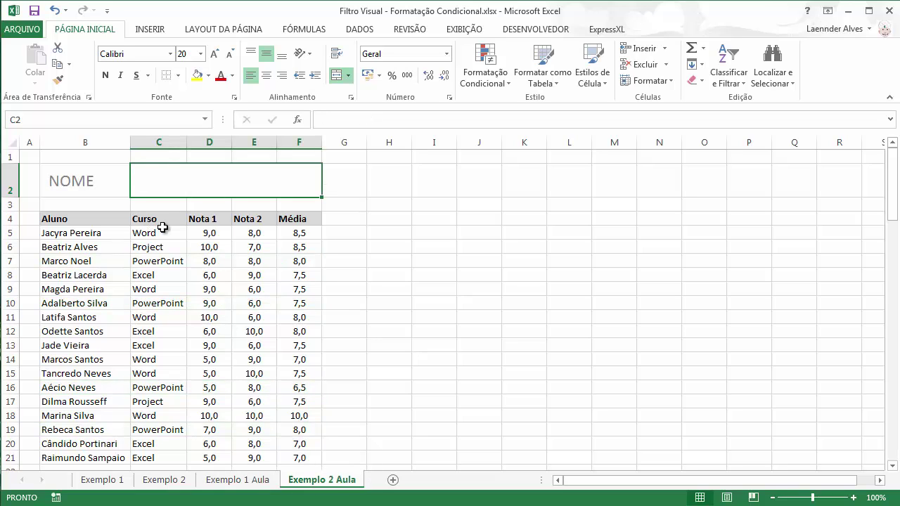
text(sAN)
key(BackSpace)
key(BackSpace)
key(BackSpace)
text(S)
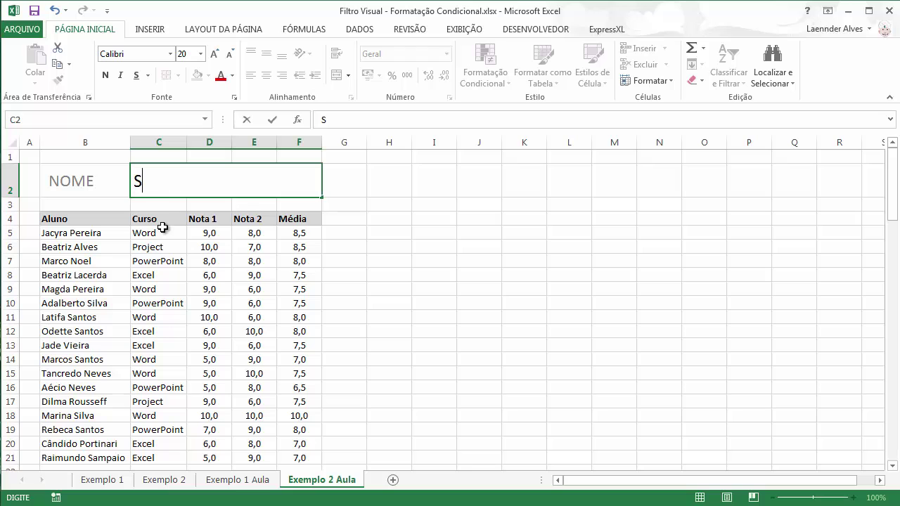
text(antos)
key(Return)
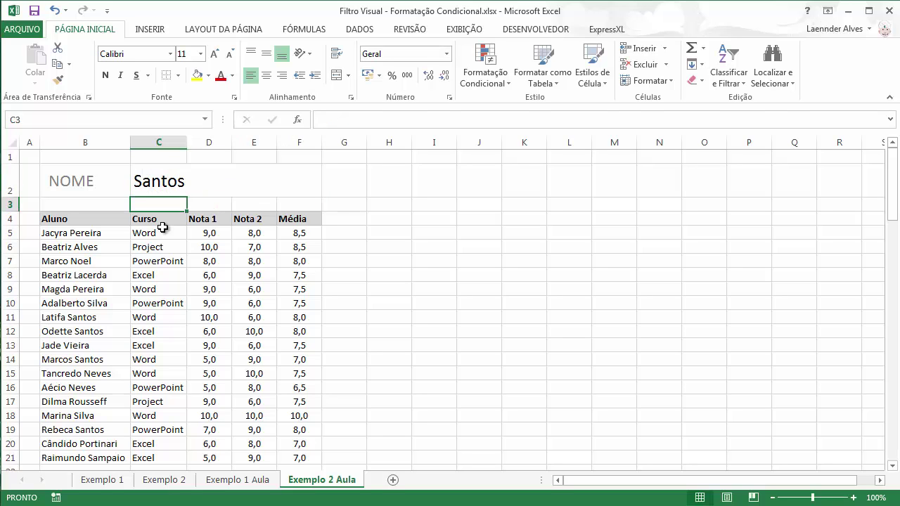
Try the finished name filter on the Exemplo 2 sheet by entering the partial name Sant in its NOME box
drag(69, 236, 299, 457)
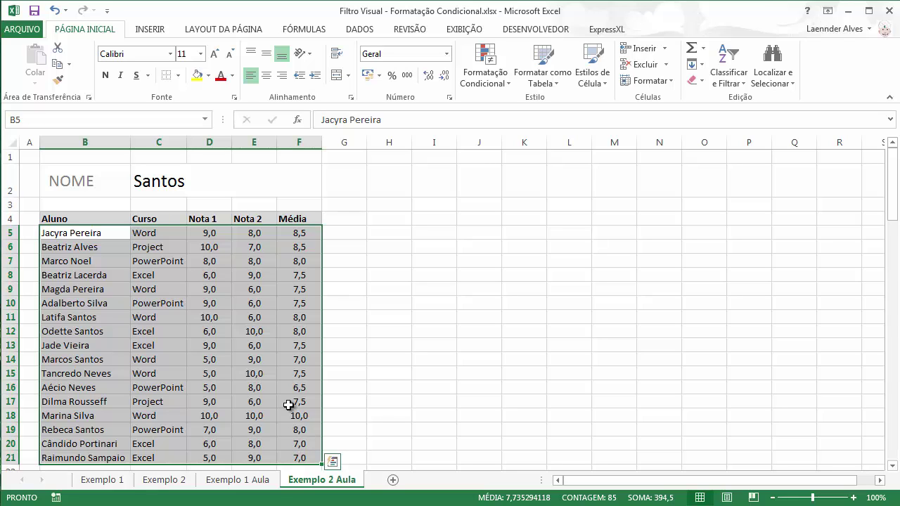
click(86, 232)
click(164, 480)
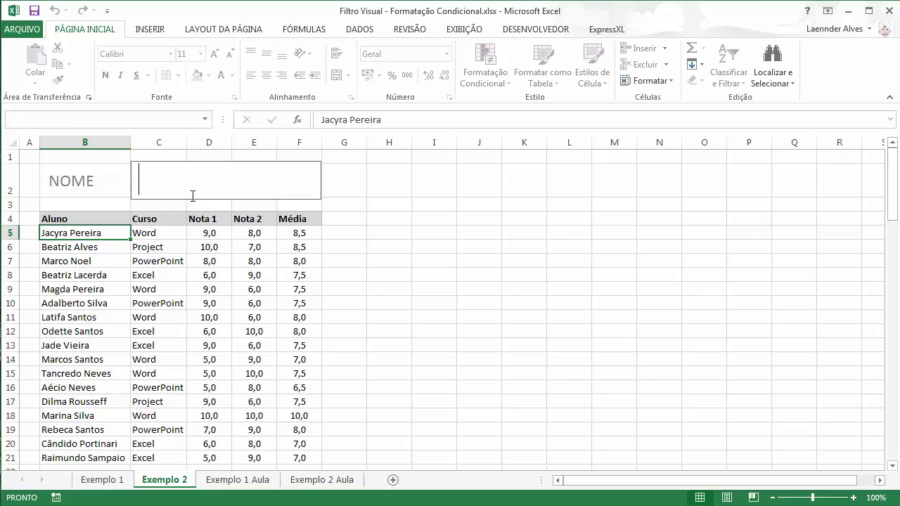
text(Sant)
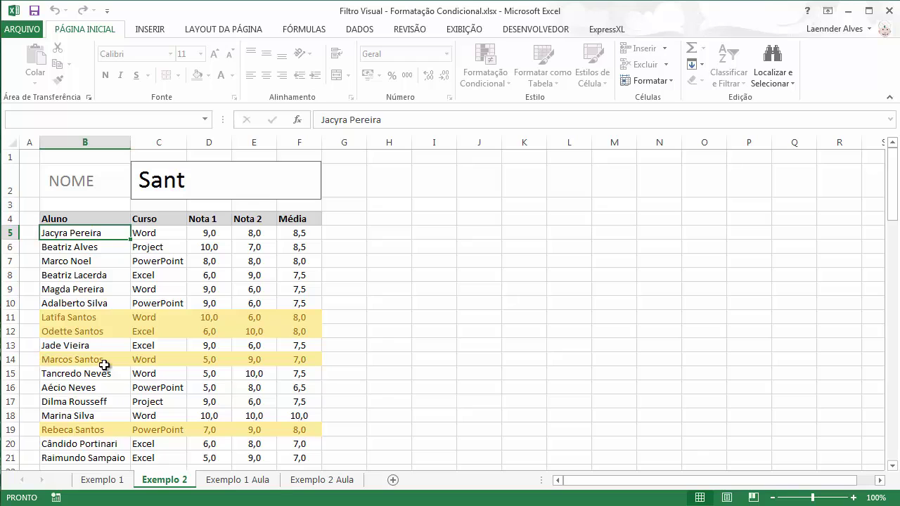
Add a Texto que Contém rule to B5:F21 on Exemplo 2 Aula, using C2 as the text and Preenchimento Amarelo e Texto Amarelo Escuro
click(318, 481)
drag(72, 239, 295, 461)
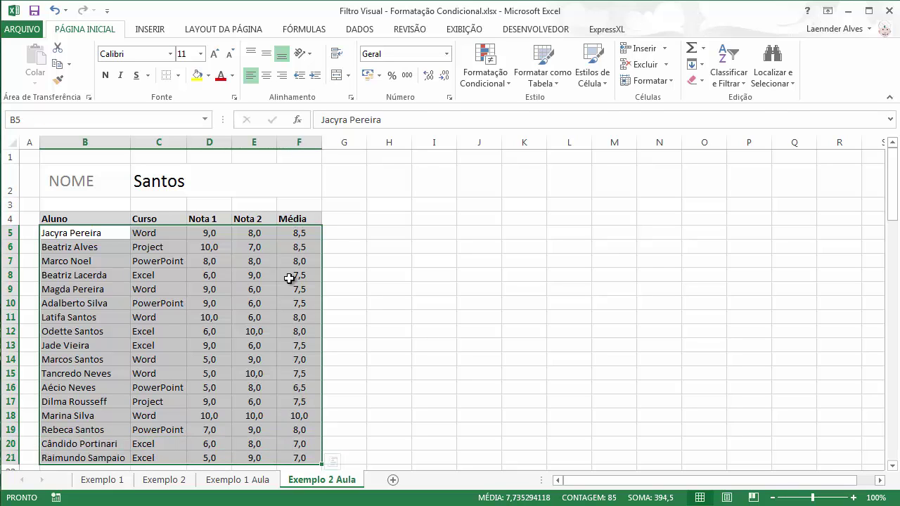
click(486, 71)
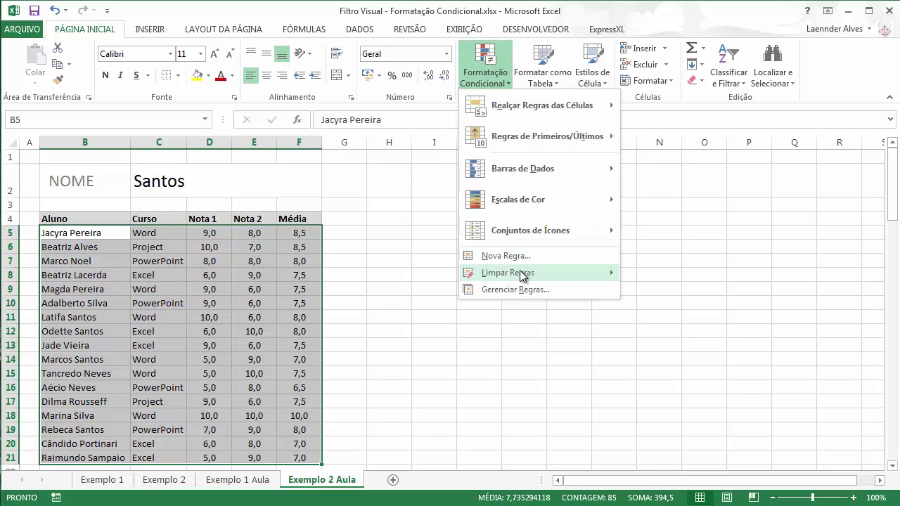
mouse_move(571, 113)
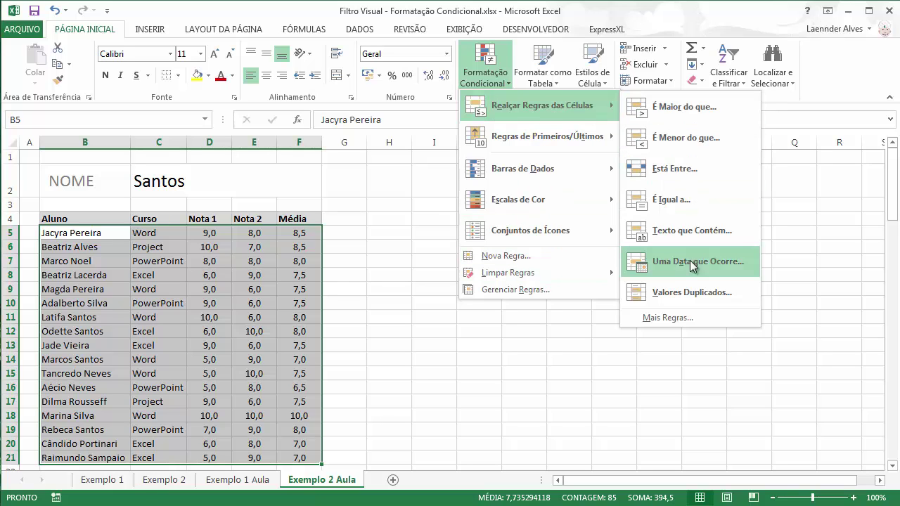
click(675, 239)
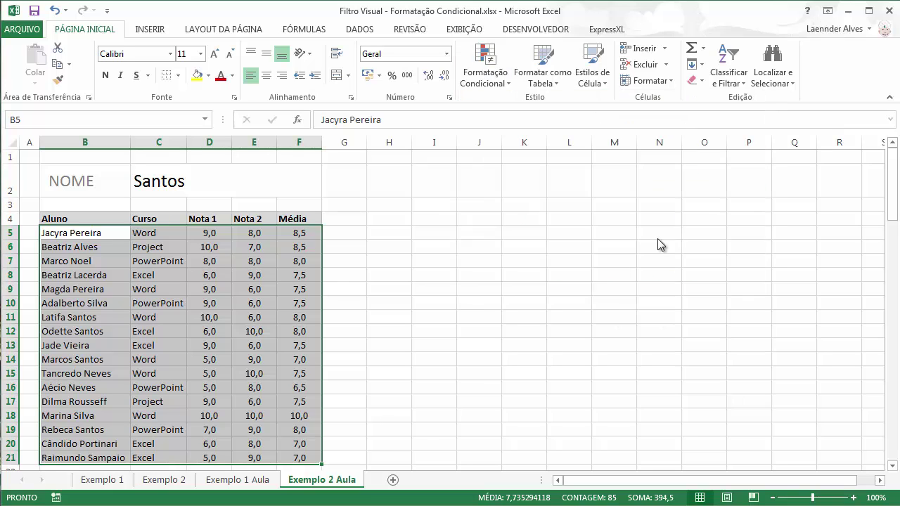
click(615, 270)
click(588, 292)
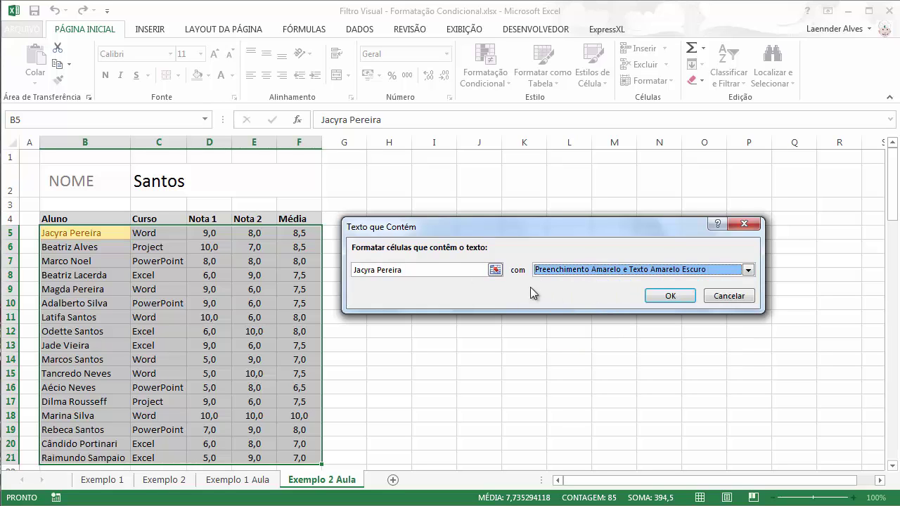
drag(437, 269, 294, 259)
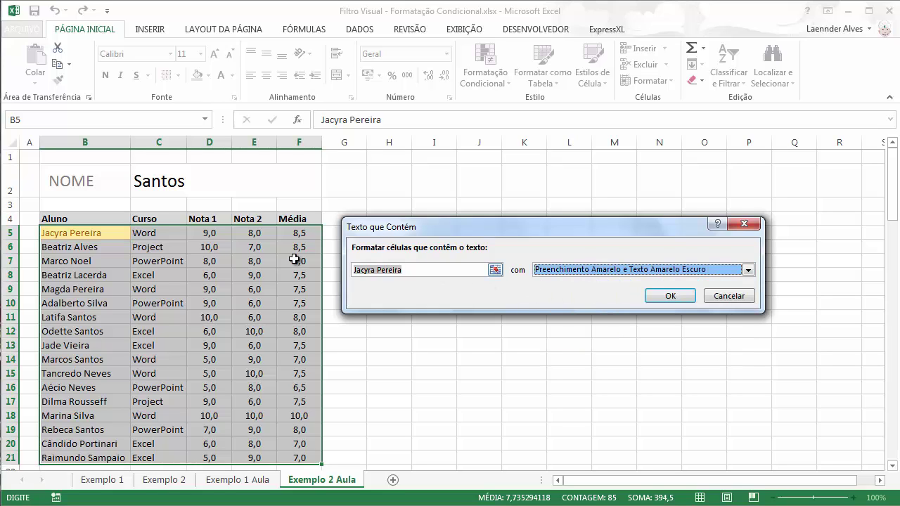
click(141, 181)
click(661, 297)
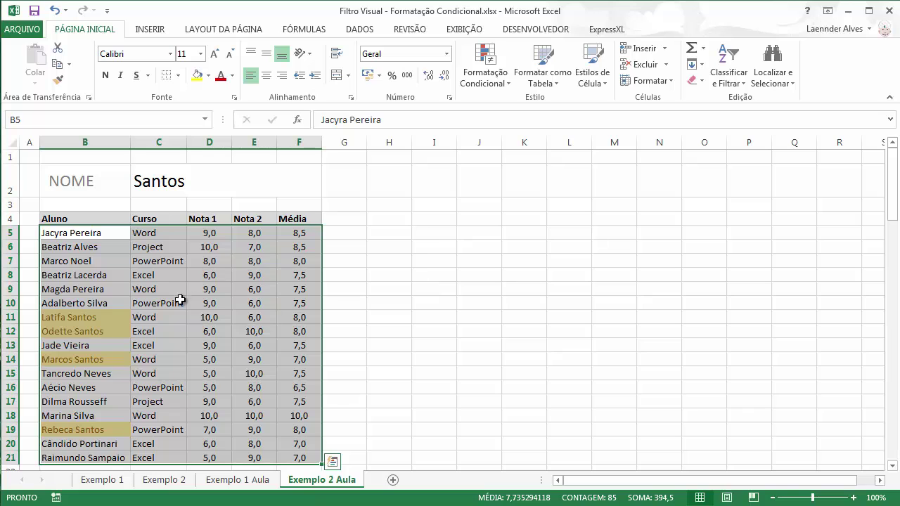
Edit the text rule of B5:F21 and change its type to Usar uma fórmula para determinar quais células devem ser formatadas
click(485, 74)
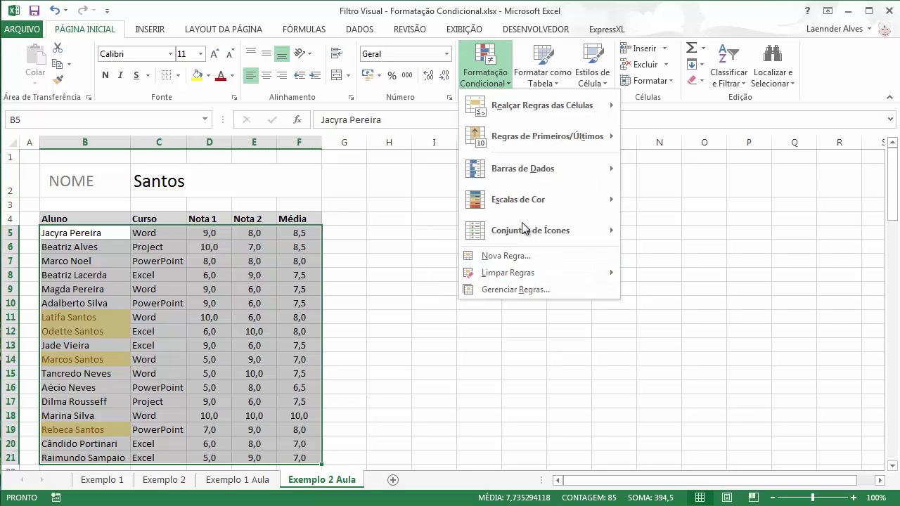
click(520, 290)
click(382, 250)
click(454, 216)
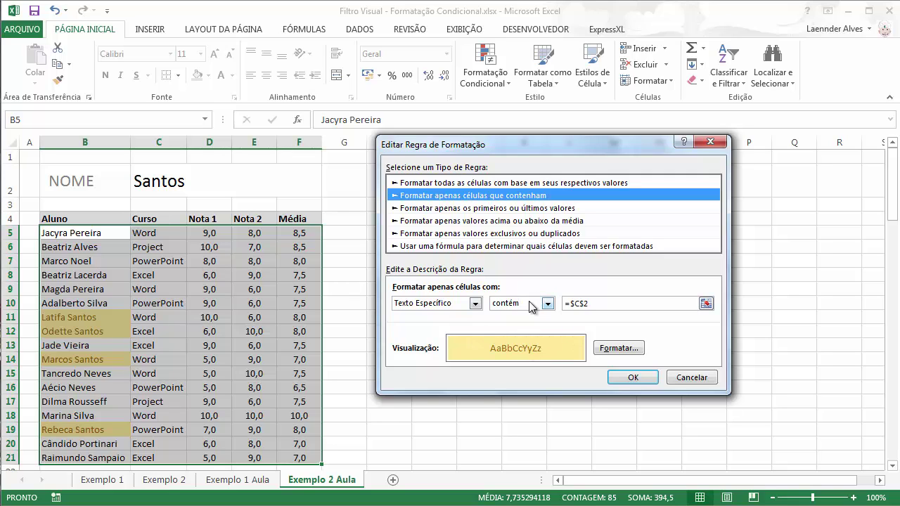
click(450, 248)
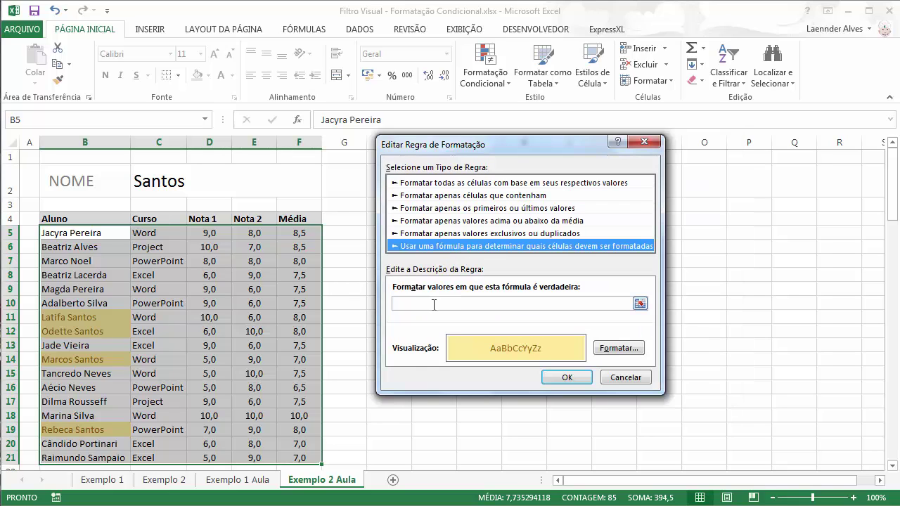
Set the rule's formula to =$C$2=$B5, with only the column locked in the second reference, and apply it to B5:F21
click(443, 303)
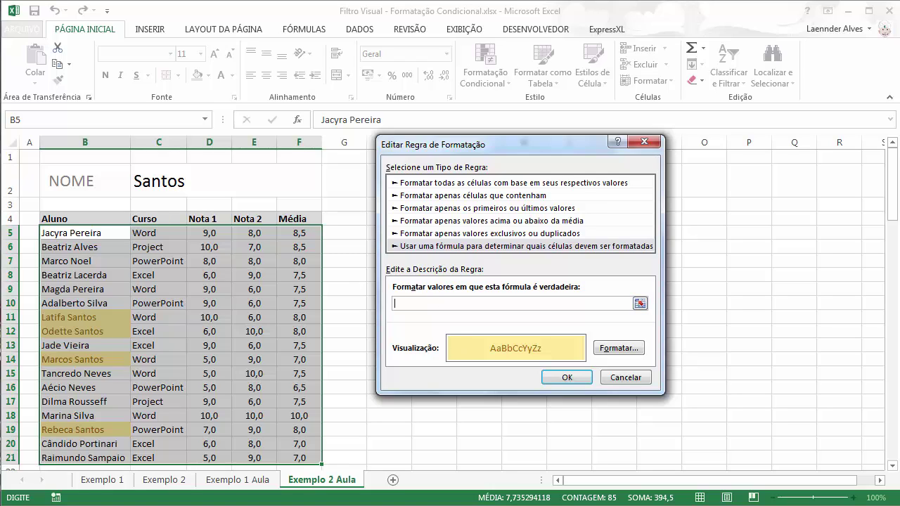
text(=)
click(171, 180)
text(=)
click(93, 236)
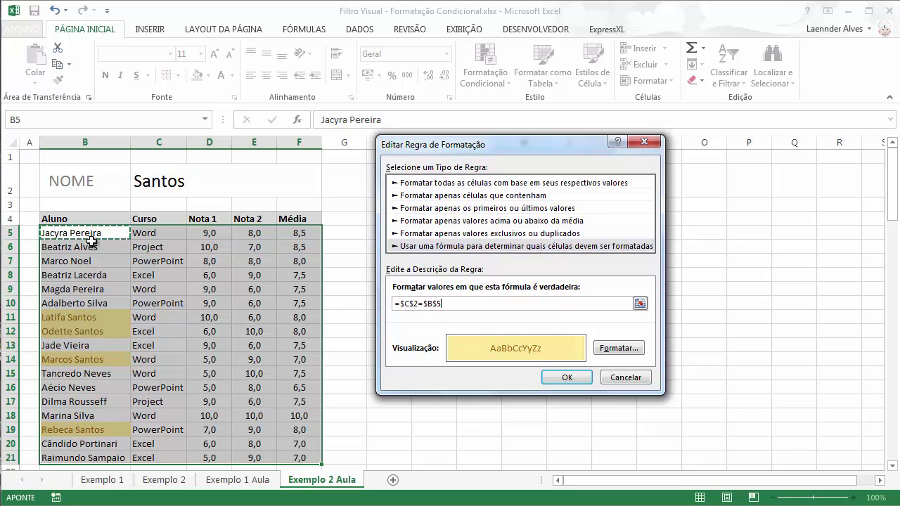
key(F4)
key(F4)
click(567, 378)
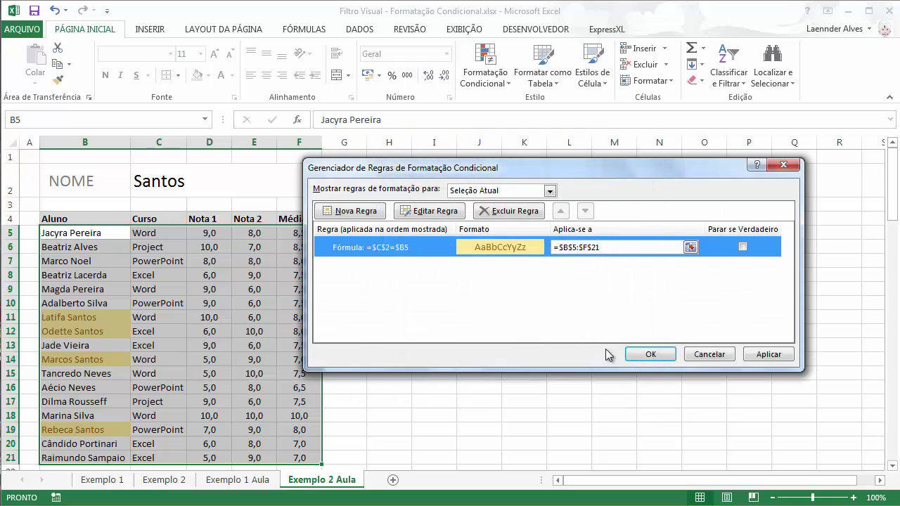
click(768, 357)
click(650, 355)
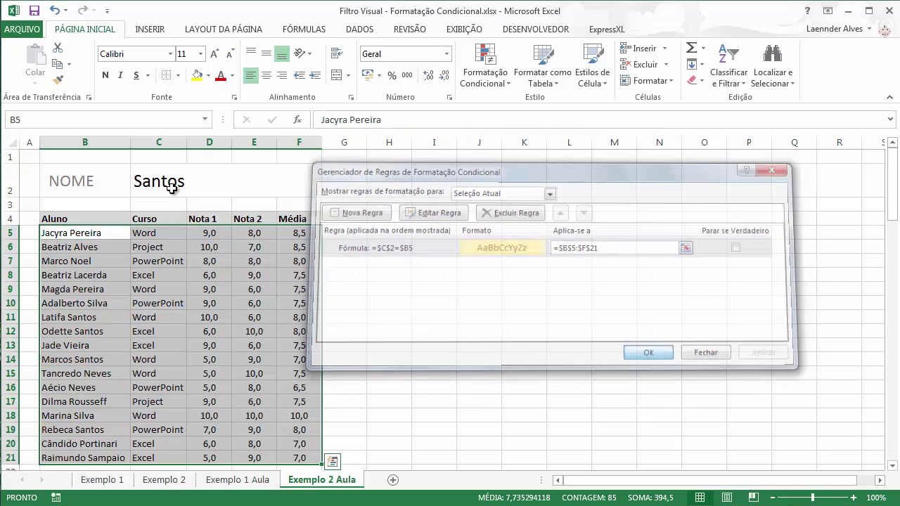
Test the exact-match rule by entering the first student's full name in the NOME cell C2
click(181, 183)
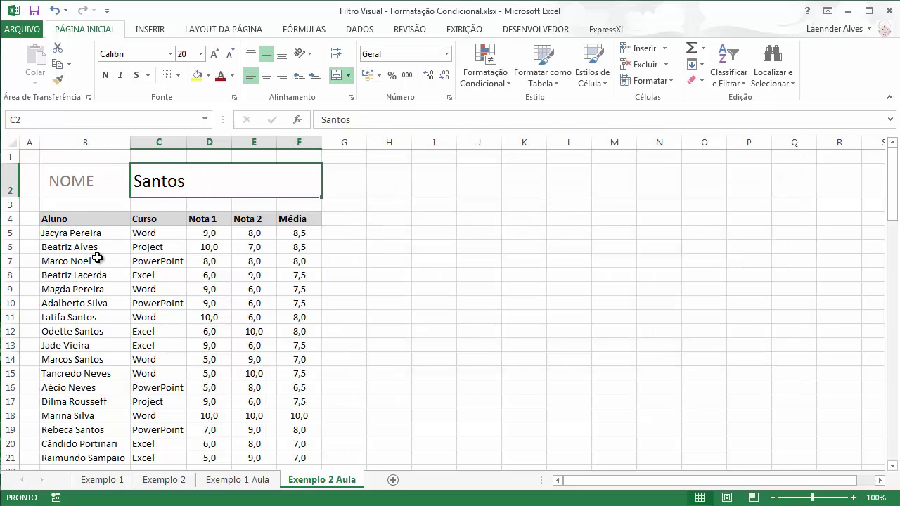
text(Jy)
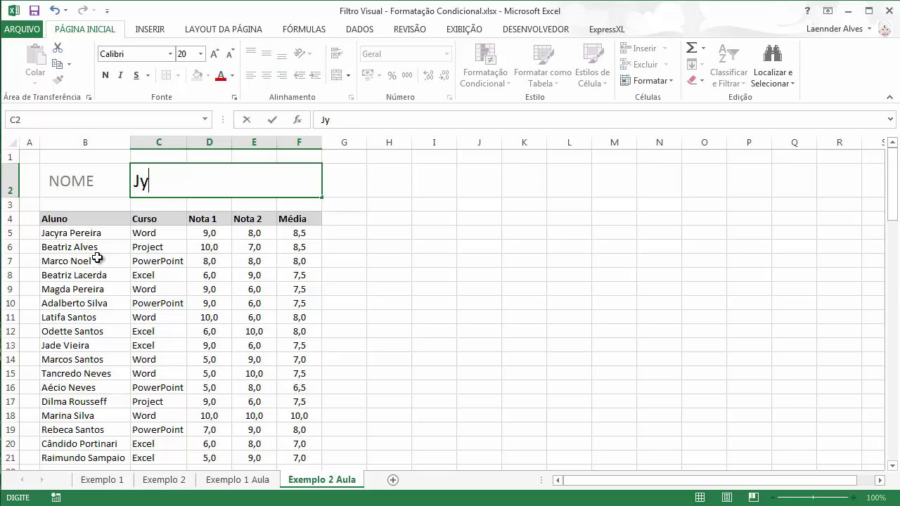
text(acyra Pereira)
key(Return)
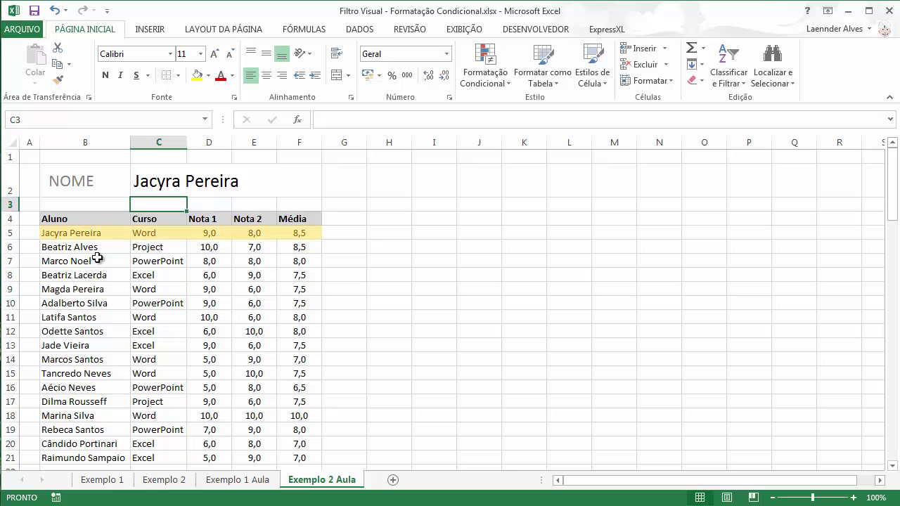
click(183, 191)
Reopen the formula rule of B5:F21 for editing and clear its existing formula
drag(70, 236, 302, 457)
click(485, 71)
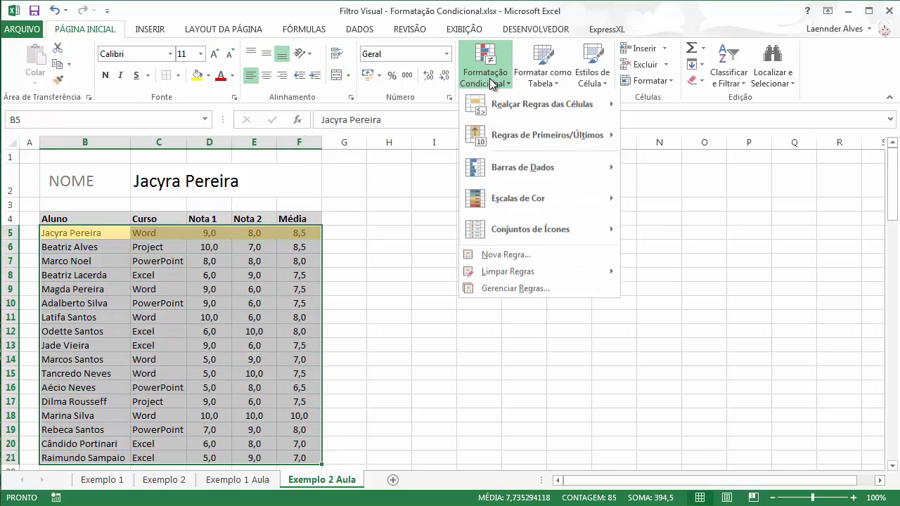
click(520, 289)
click(367, 247)
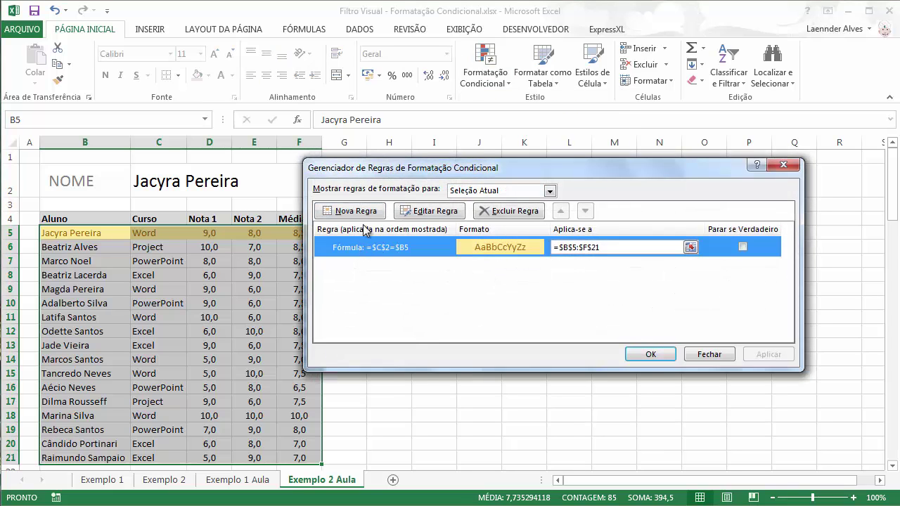
click(424, 211)
drag(475, 304, 416, 303)
key(BackSpace)
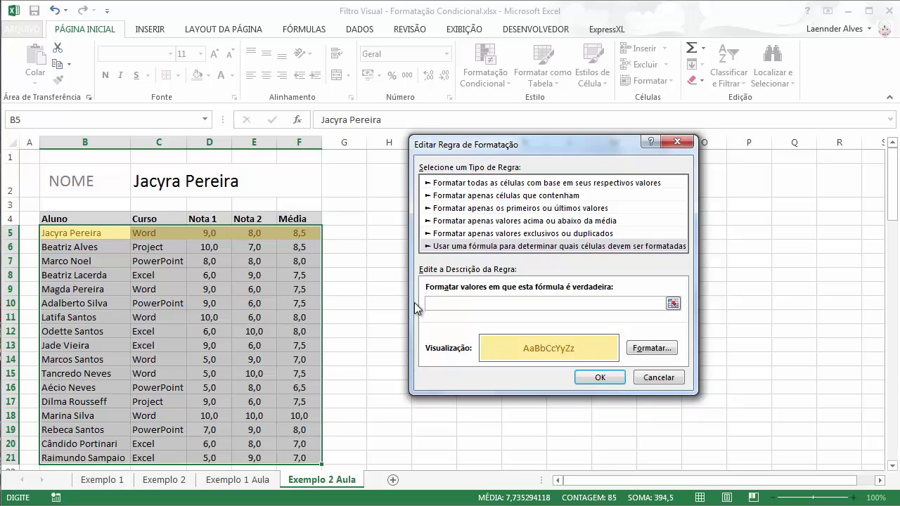
Set the rule's formula to =LOCALIZAR($C$2;$B5)>0 so partial names match, and apply it to B5:F21
text(=LOCALIZAR()
click(170, 188)
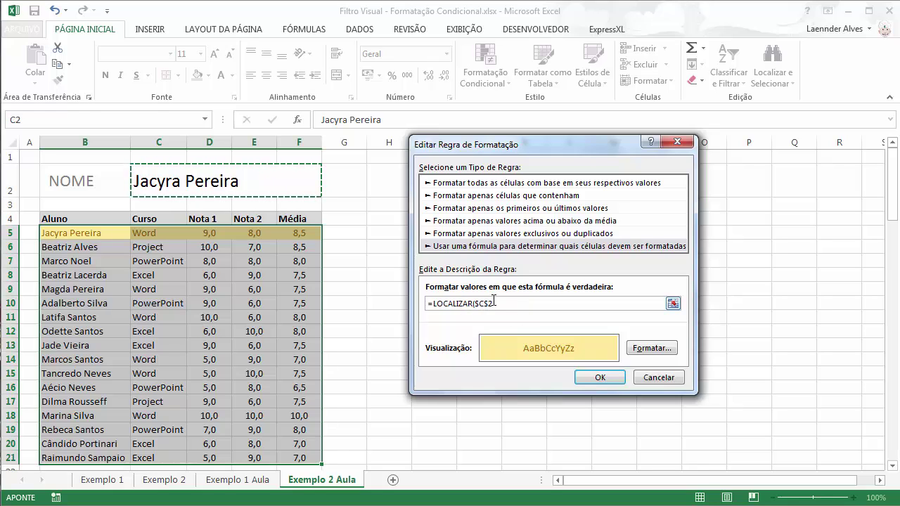
text(;)
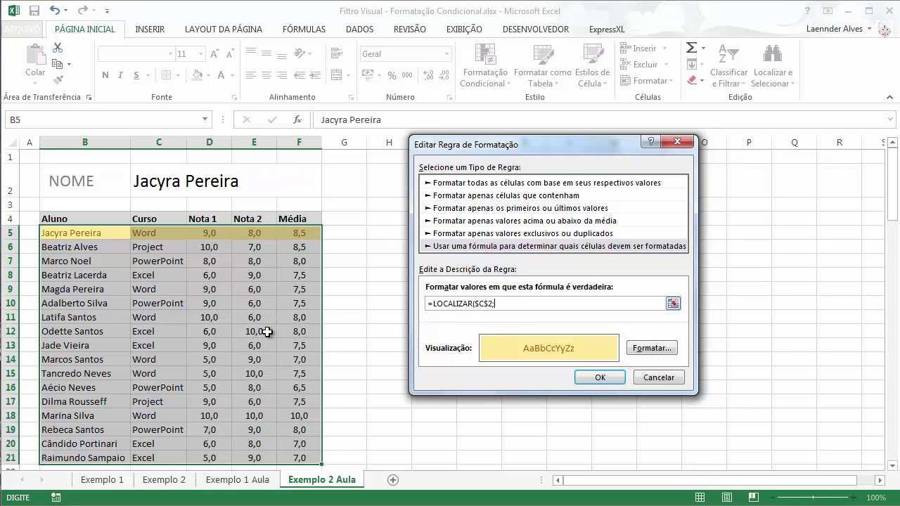
click(70, 233)
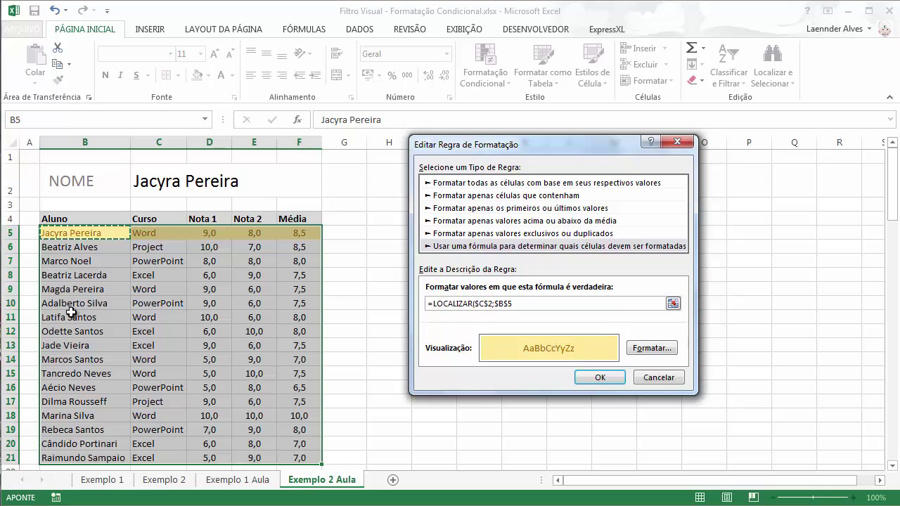
key(F4)
text())
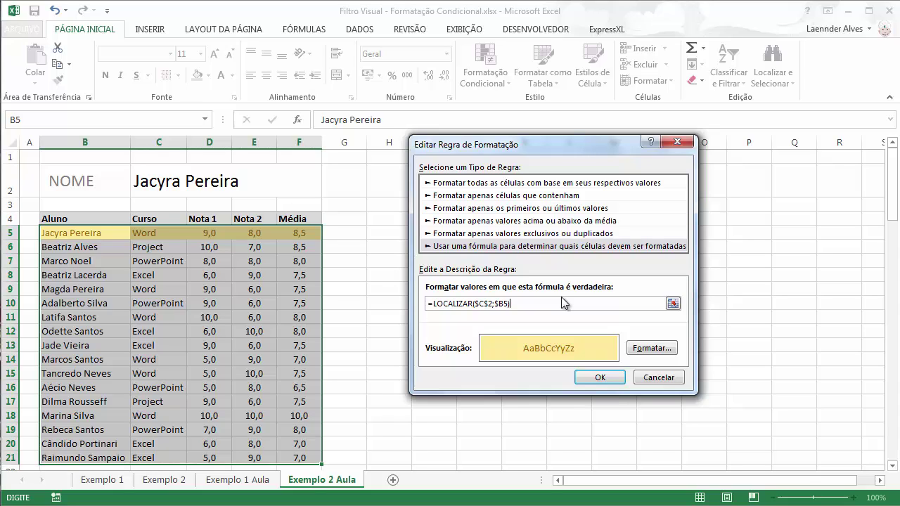
text(>0)
click(600, 378)
click(778, 360)
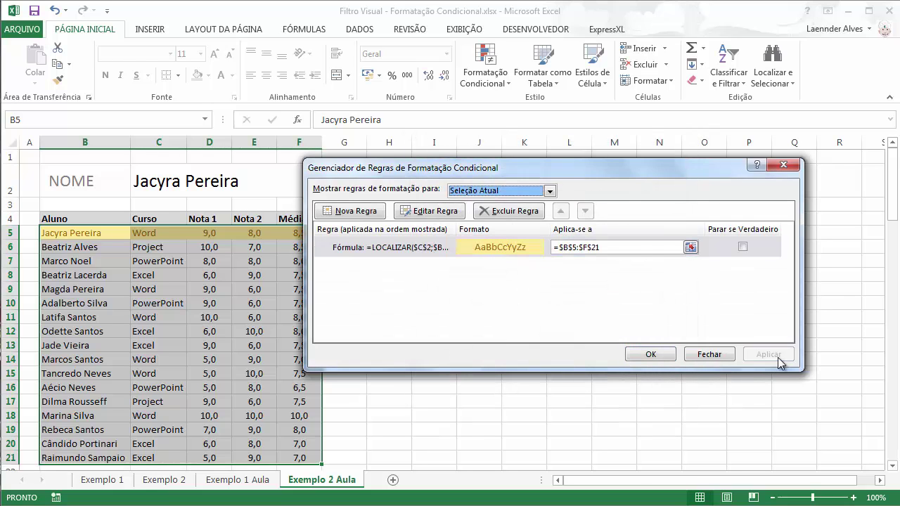
click(653, 355)
Test the partial-match rule by entering Mar in the NOME cell C2
click(221, 181)
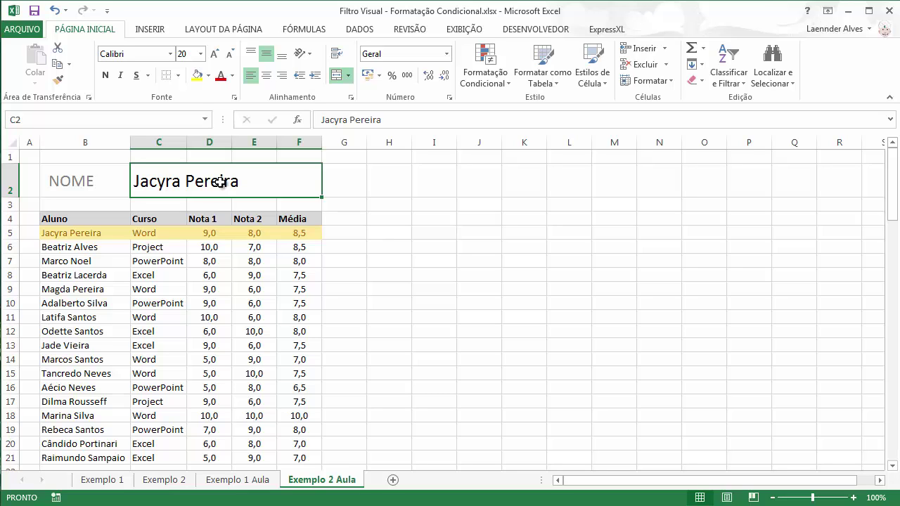
text(mAR)
key(Return)
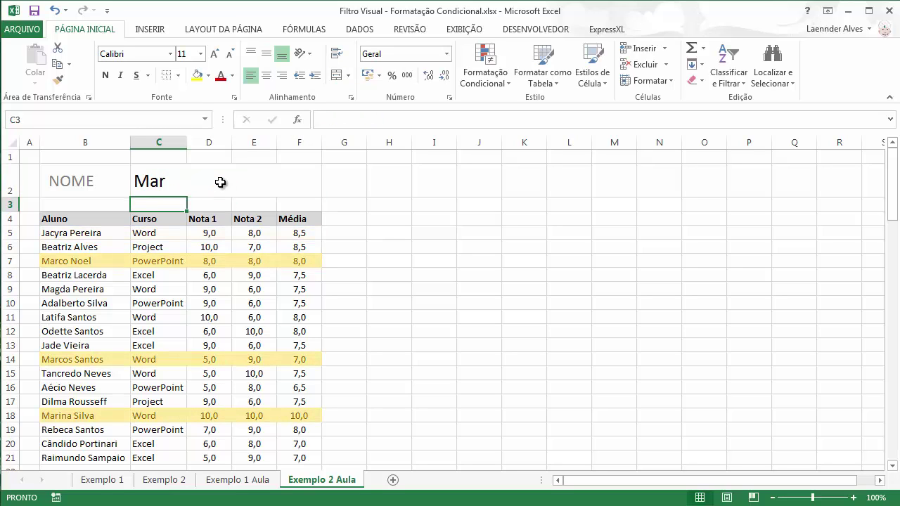
Test the partial-match rule by entering the surname of the student in row 13 in the merged NOME cell C2
key(Up)
key(shift+Right)
key(shift+Right)
key(shift+Right)
key(alt+c)
key(m)
key(m)
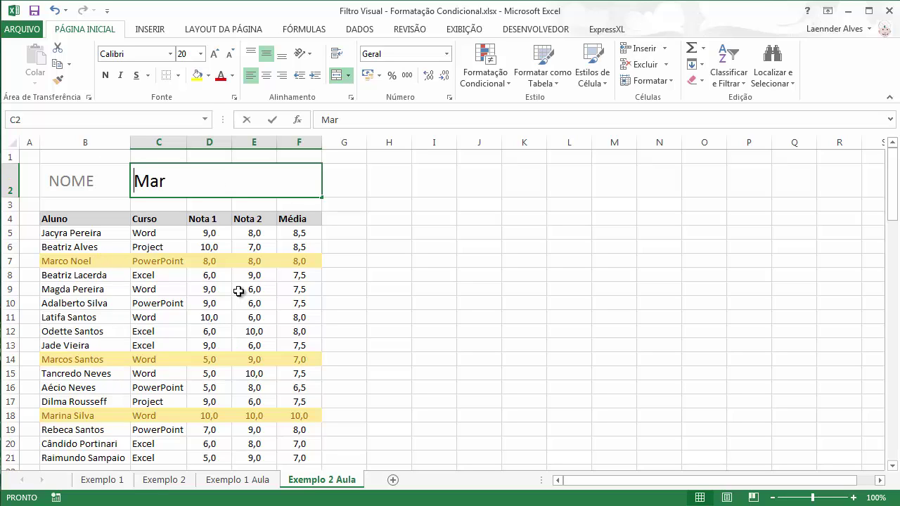
text(Vieira)
key(Return)
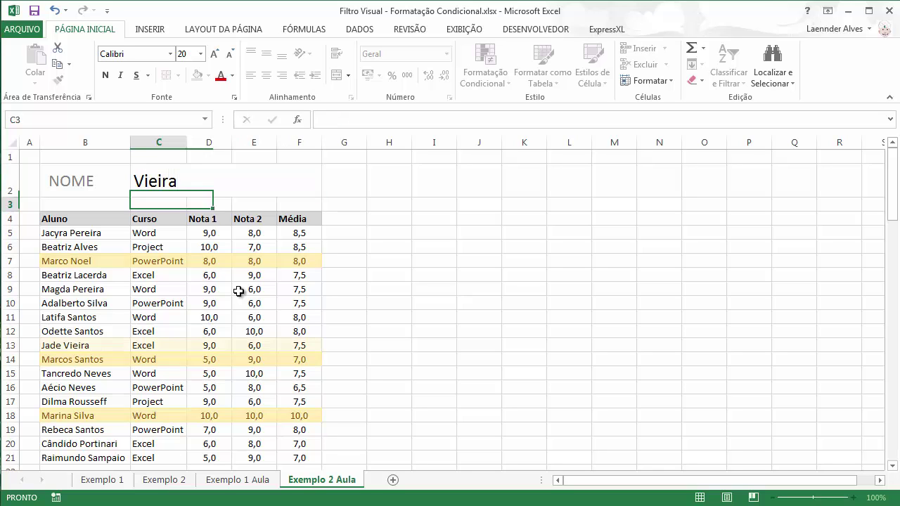
Test the rule with a surname shared by several students by entering the surname from row 11 in C2
click(181, 188)
text(Santos)
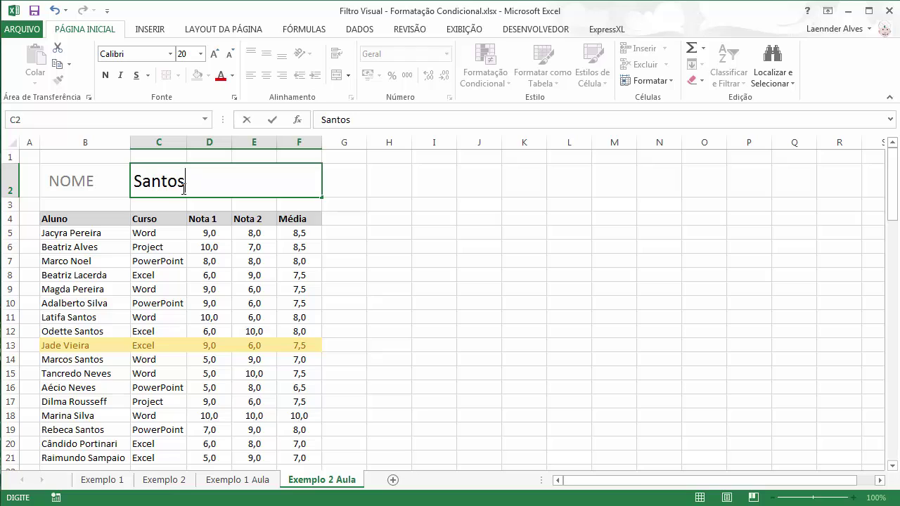
key(Return)
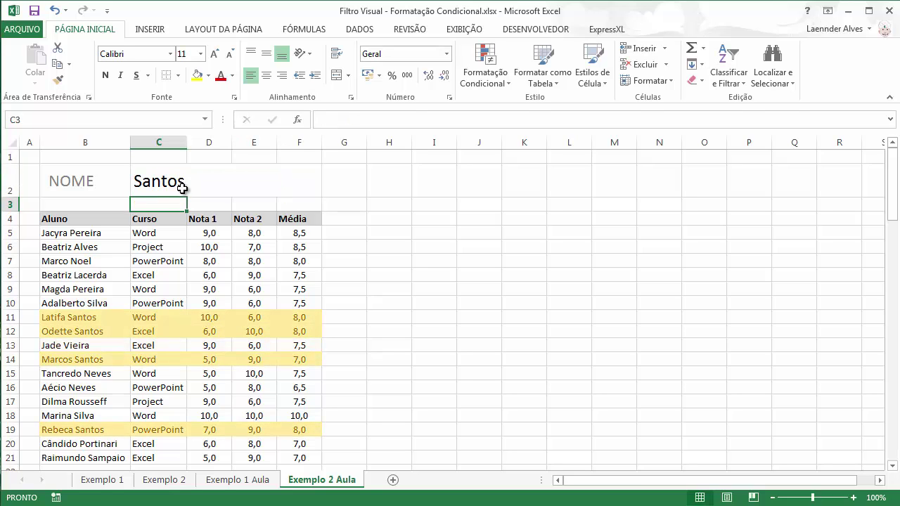
Demonstrate the live filter on the Exemplo 2 sheet by clearing its NOME text box and entering Sant again
click(181, 188)
click(169, 479)
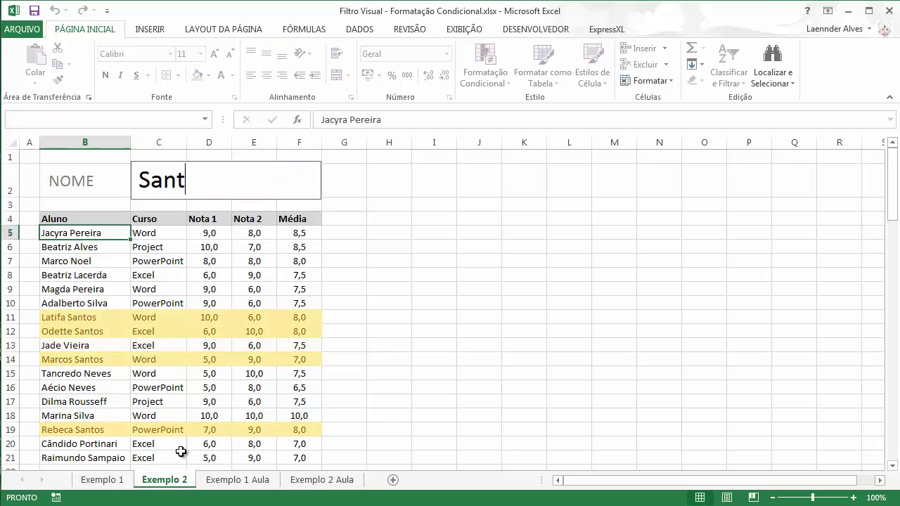
drag(185, 181, 120, 184)
key(BackSpace)
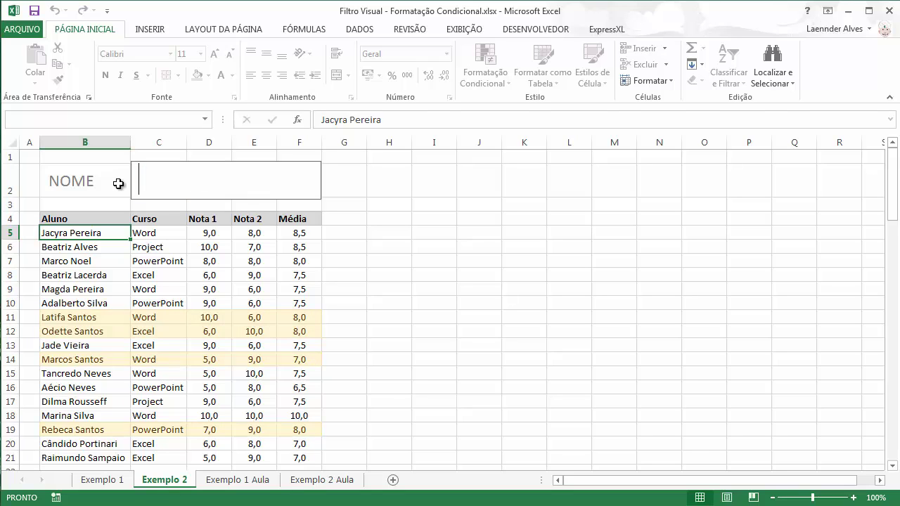
text(S)
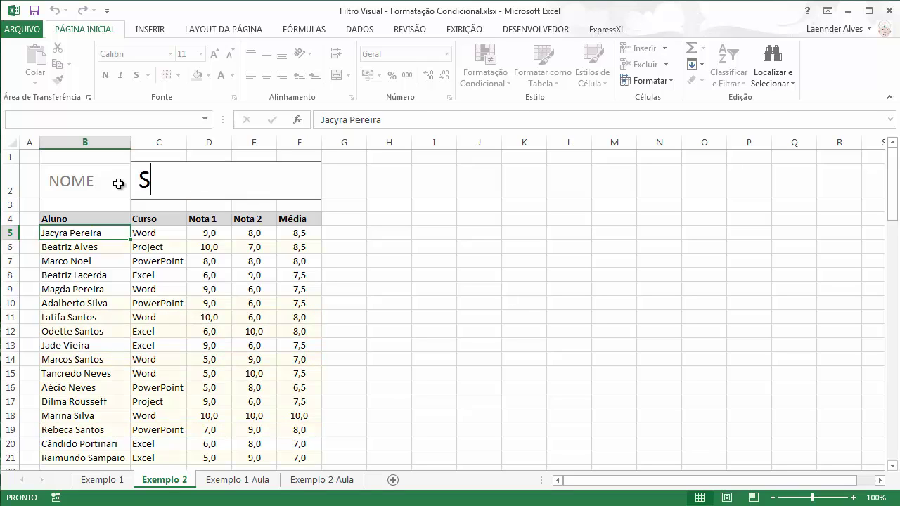
text(ant)
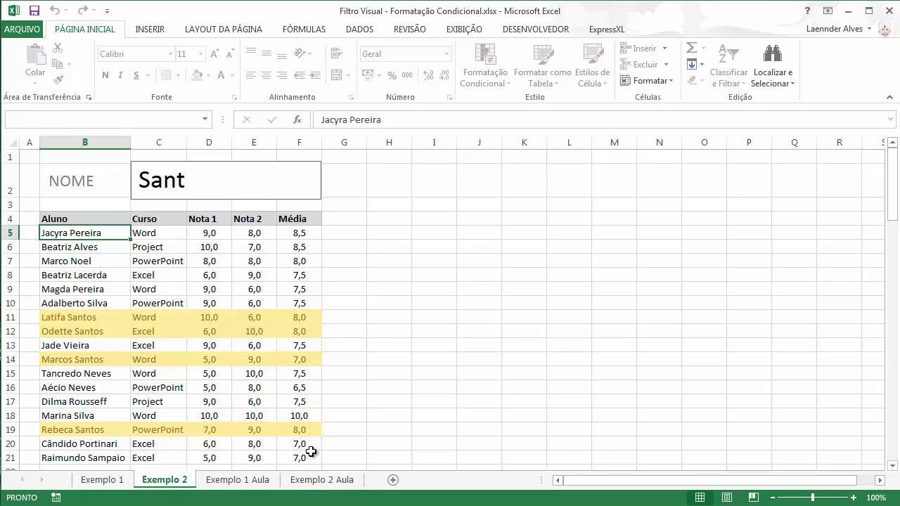
Return to the Exemplo 2 Aula sheet and re-enter the surname from row 11 in the NOME cell C2
click(317, 480)
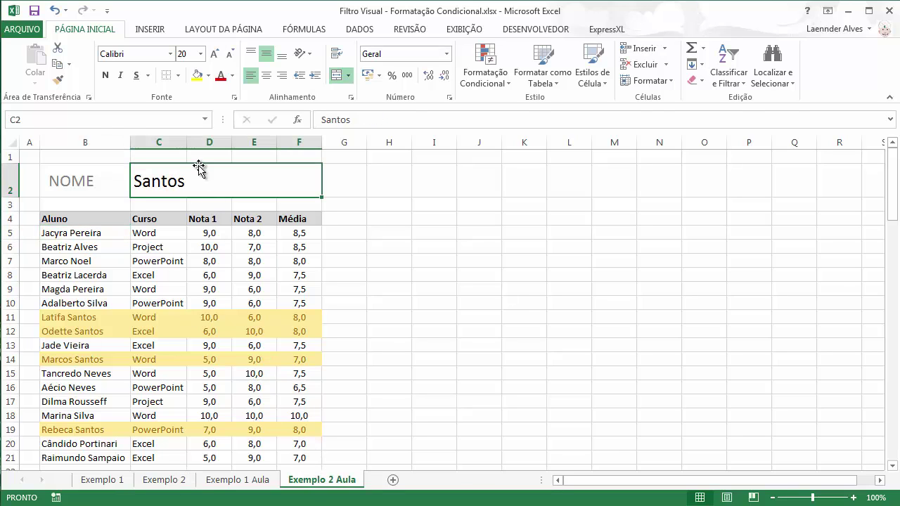
text(Sa)
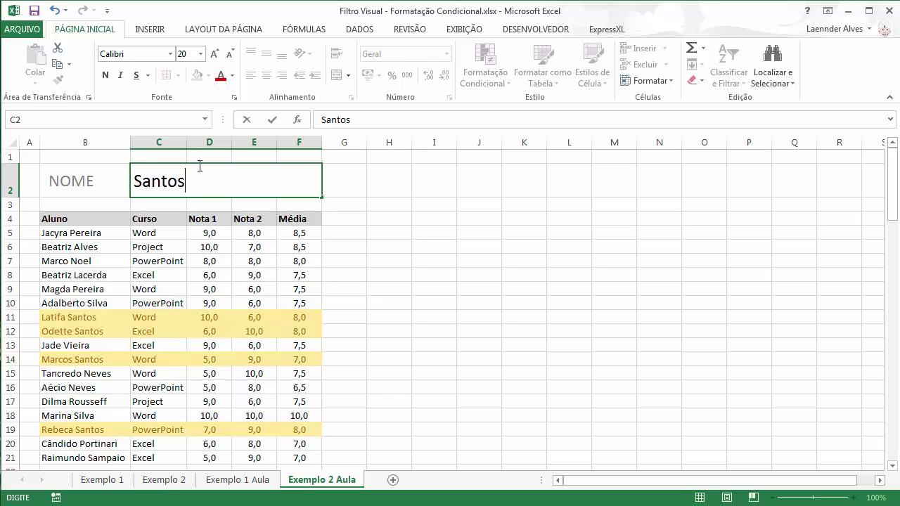
key(Return)
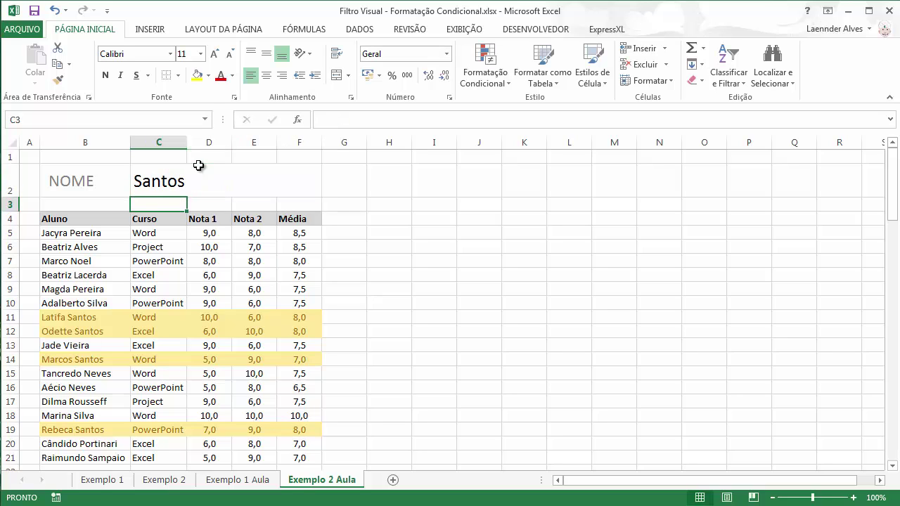
Replace the entry in the NOME cell C2 with the surname of the first student in the table
click(199, 165)
text(Pereira)
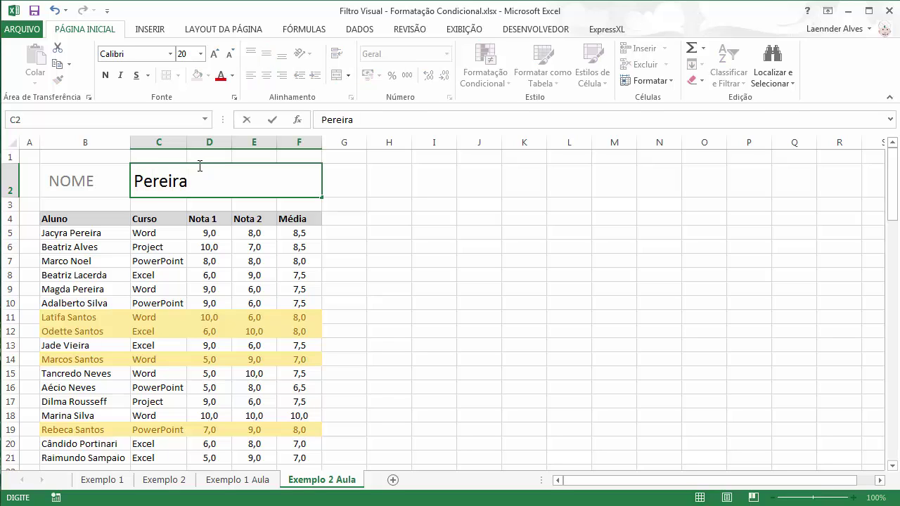
key(Return)
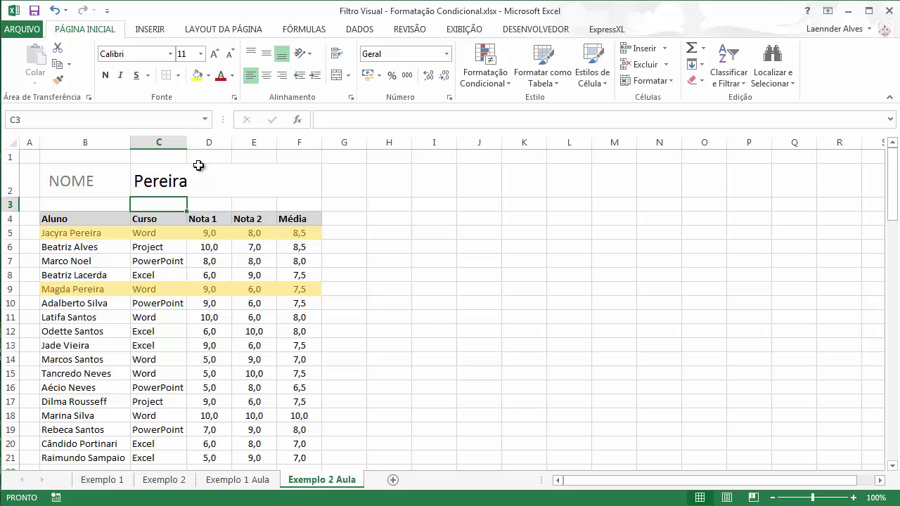
Compare the NOME text box on the Exemplo 2 sheet with the NOME cell C2 on Exemplo 2 Aula
click(167, 479)
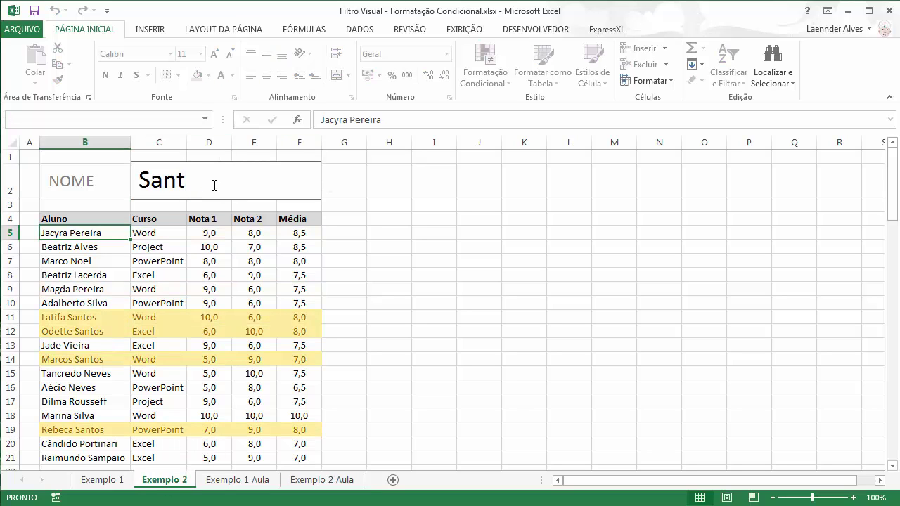
click(340, 480)
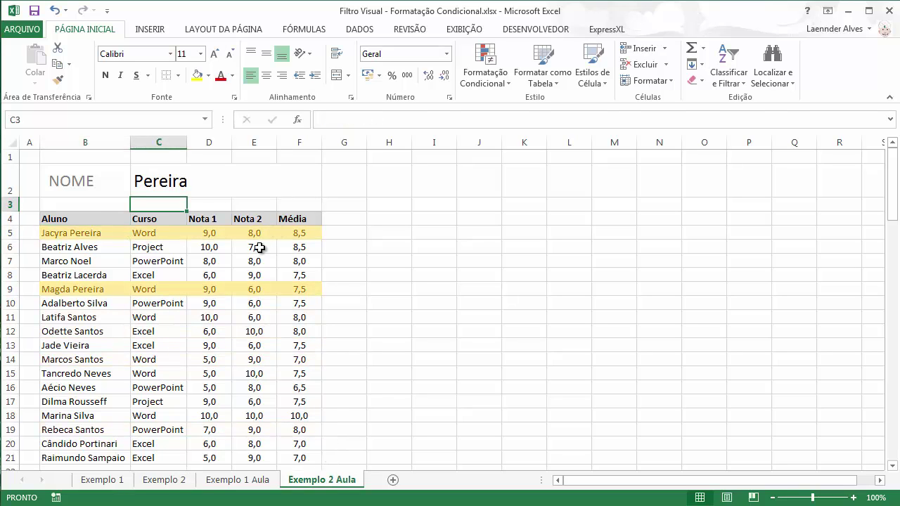
click(242, 175)
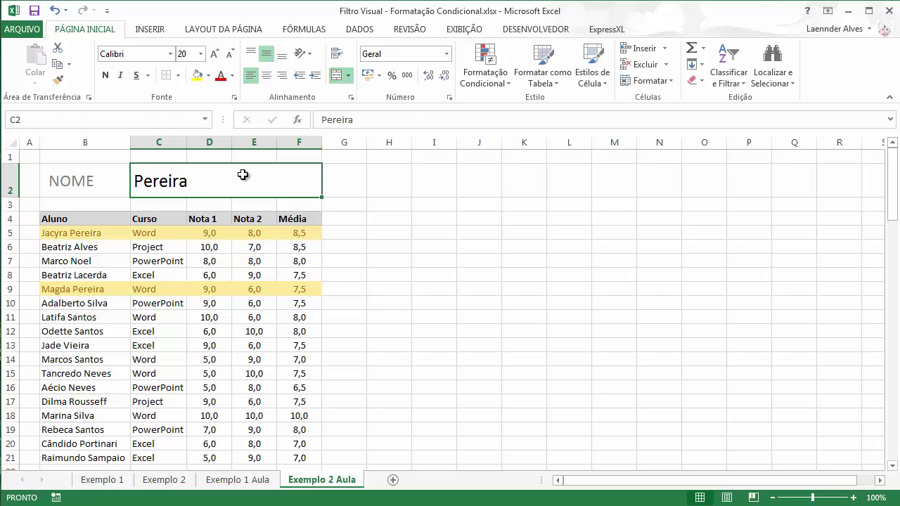
Check in the ribbon customization options that the Desenvolvedor main tab is enabled
click(520, 34)
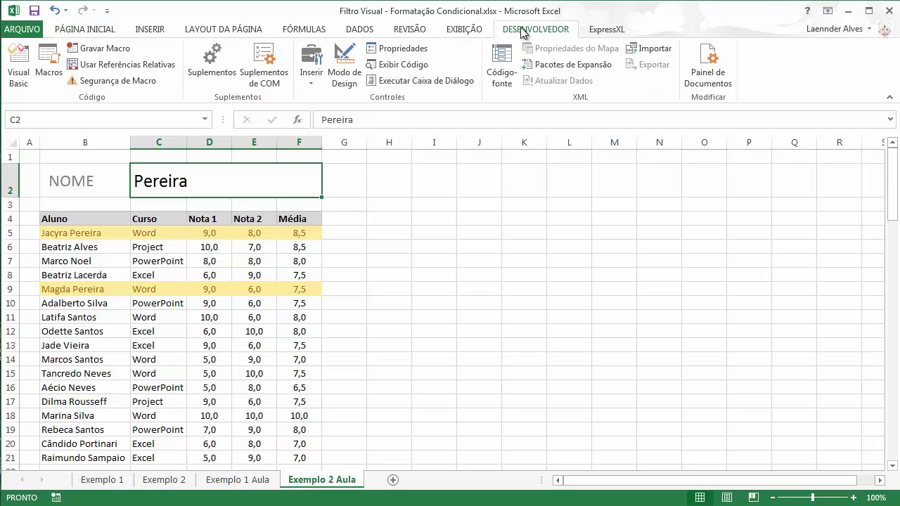
right_click(464, 56)
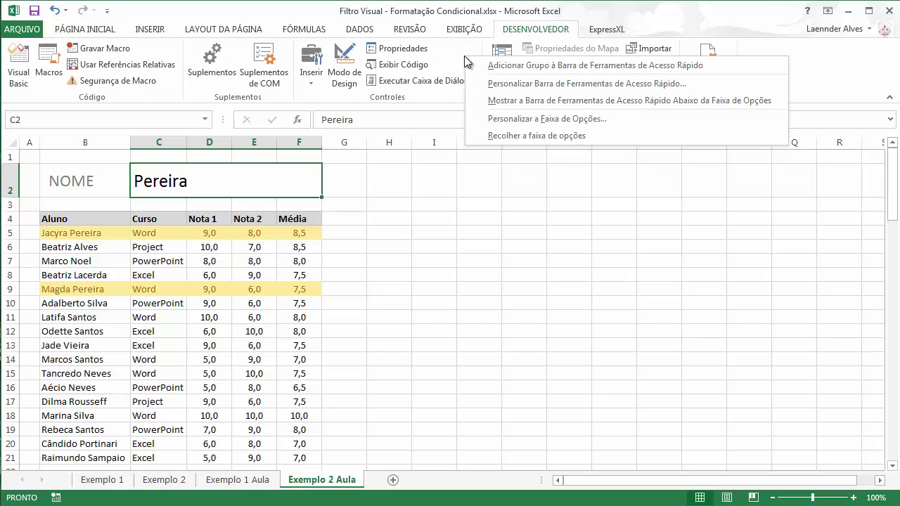
click(534, 119)
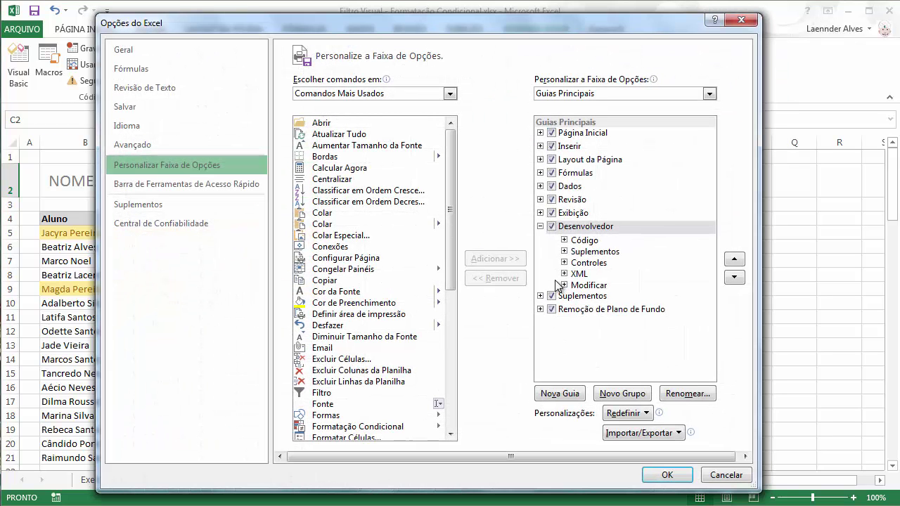
click(559, 227)
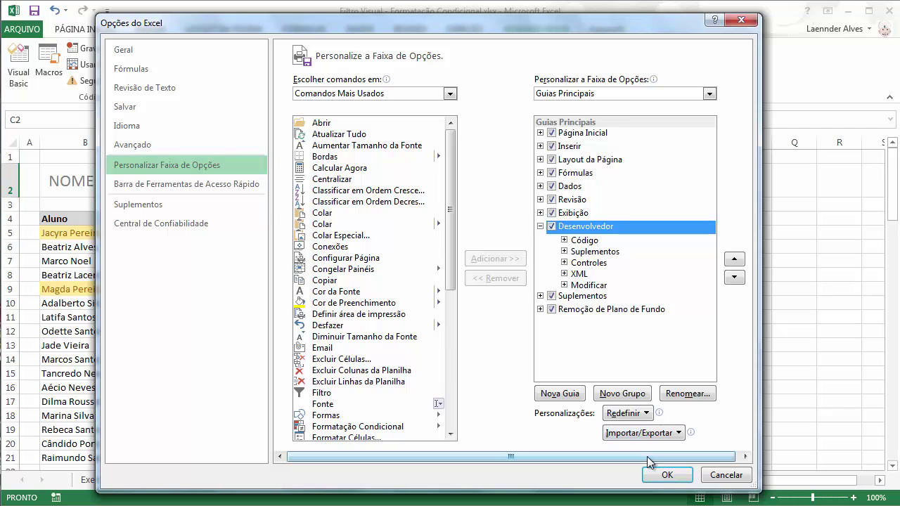
click(665, 475)
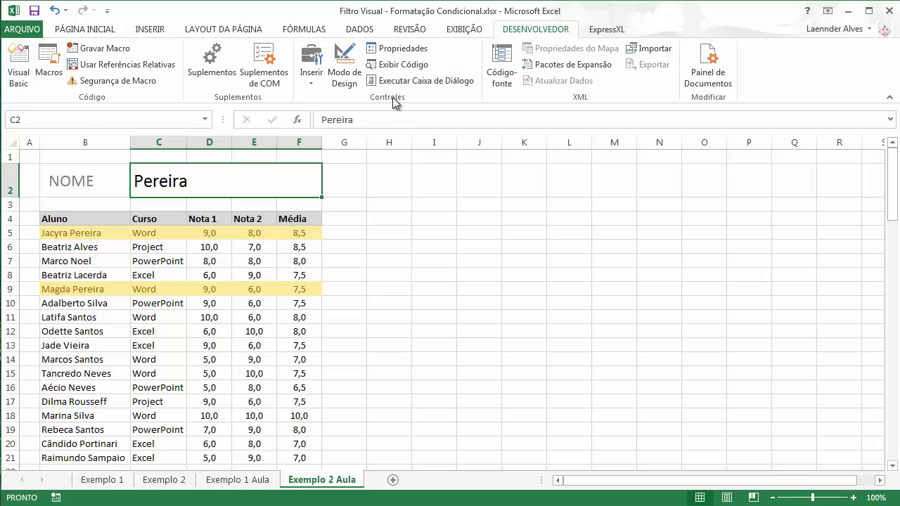
Insert an ActiveX text box about the size of C2:F2 and place it beside the NOME cell, over G2:K2
click(313, 83)
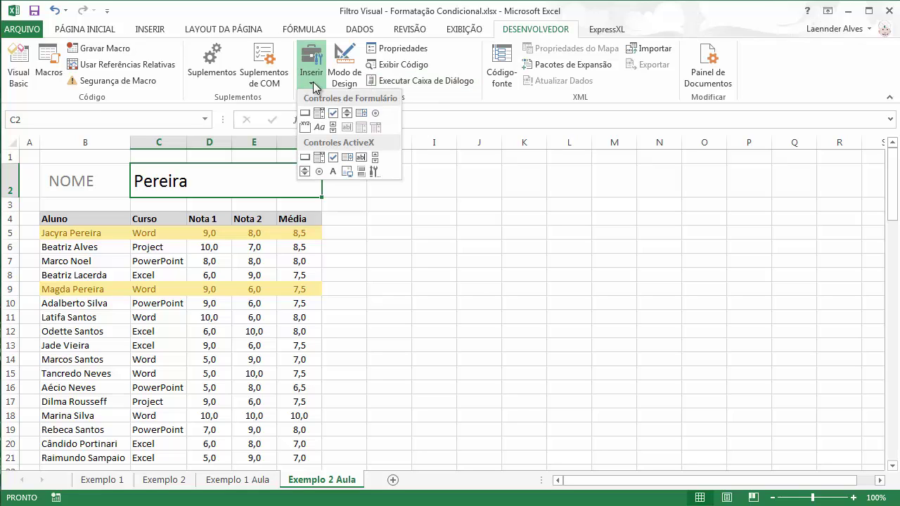
click(361, 159)
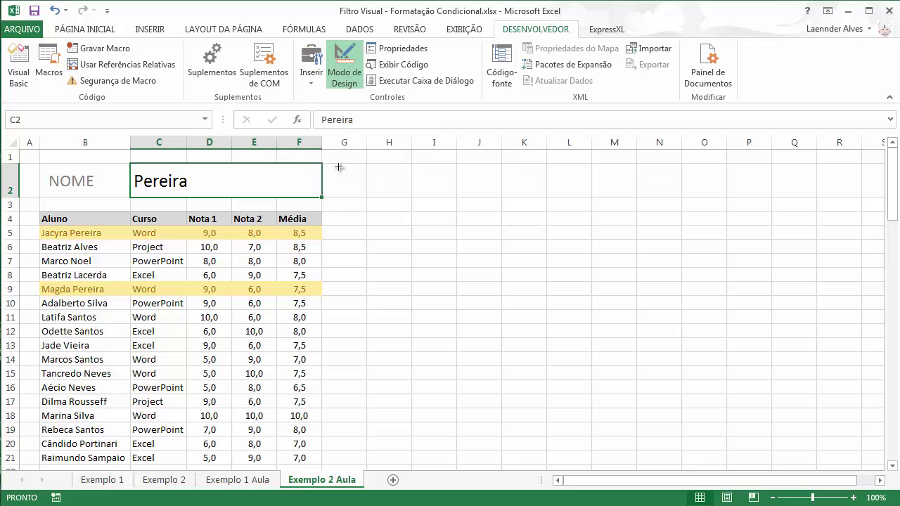
drag(129, 163, 321, 202)
drag(266, 184, 408, 183)
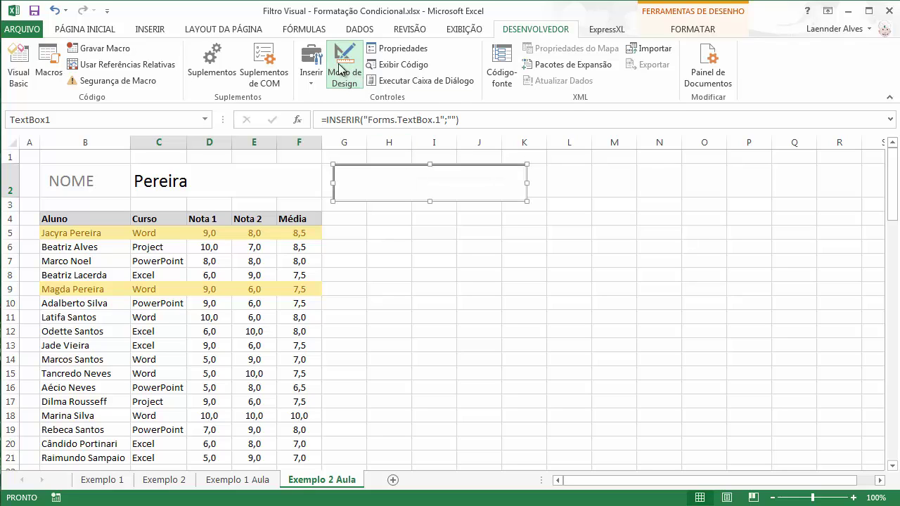
Leave Design Mode and try out the new text box by entering the sample text hgghfghfgh
click(343, 59)
click(380, 219)
click(383, 190)
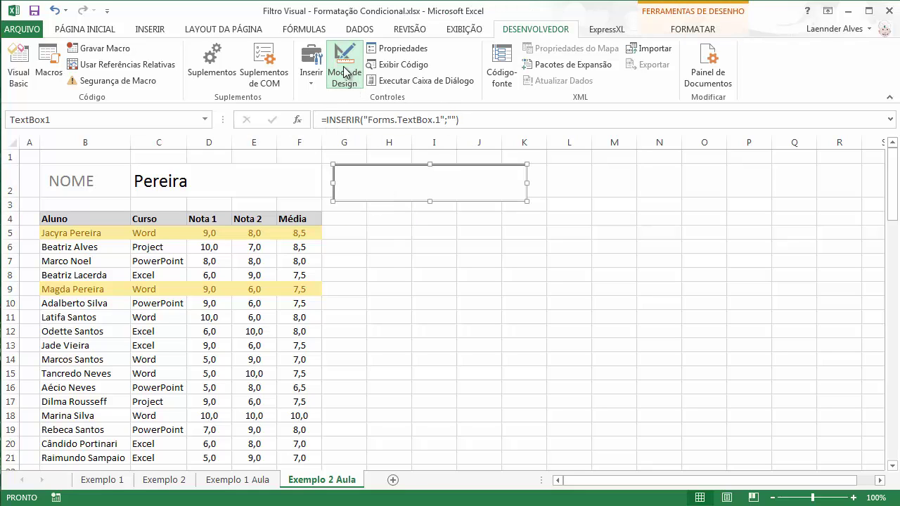
click(346, 71)
click(382, 190)
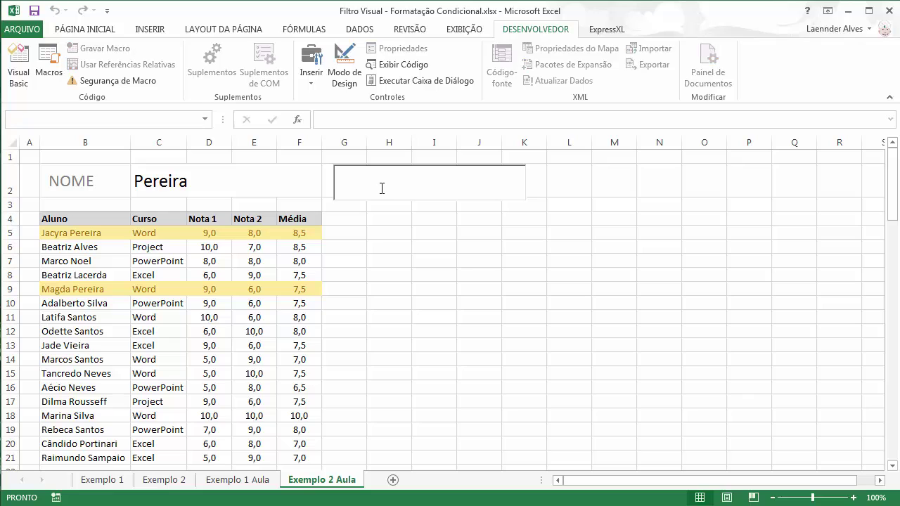
text(hgghfghfgh)
click(374, 219)
double_click(406, 178)
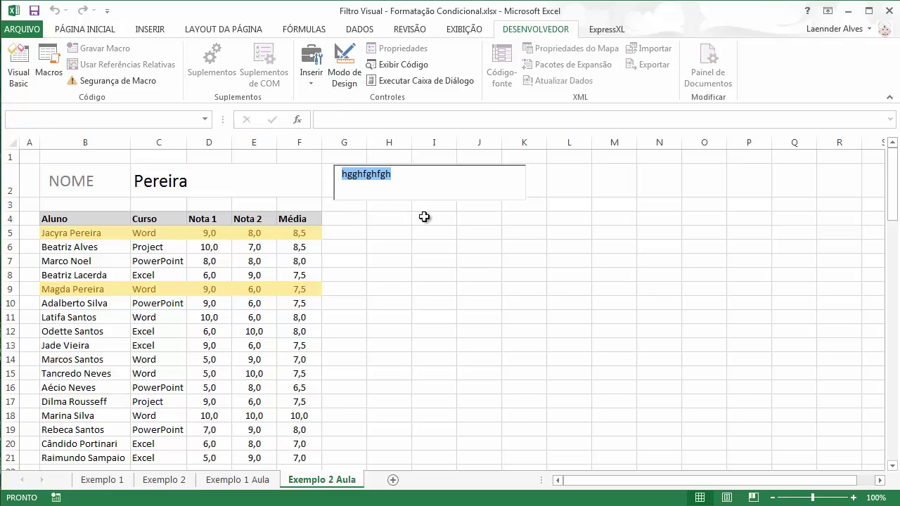
Clear the sample text from the text box and turn Design Mode back on
click(363, 76)
click(391, 186)
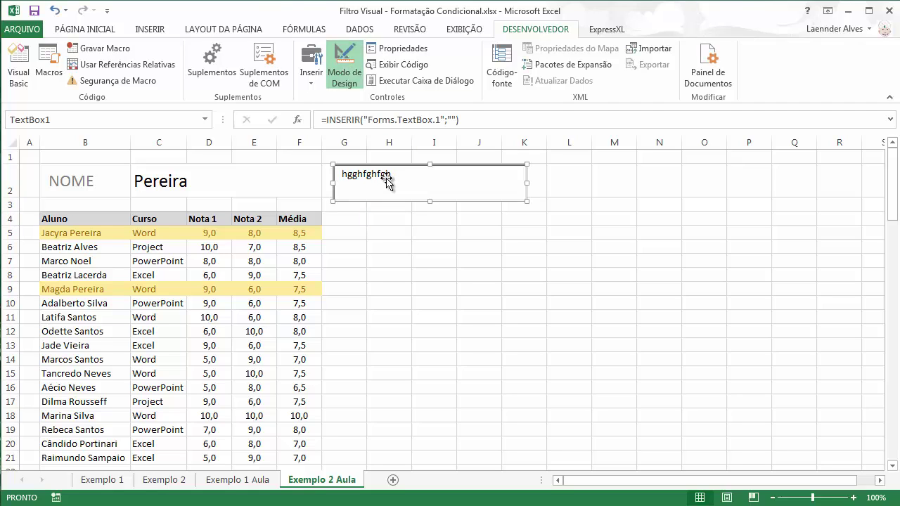
click(345, 70)
drag(395, 169, 305, 173)
key(BackSpace)
click(344, 70)
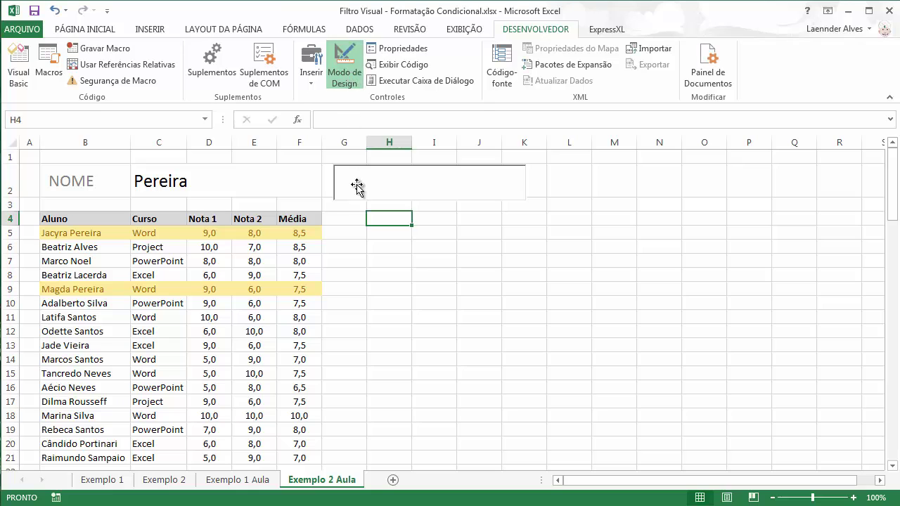
Set the font size of the ActiveX text box to 26 in its Font property
click(389, 163)
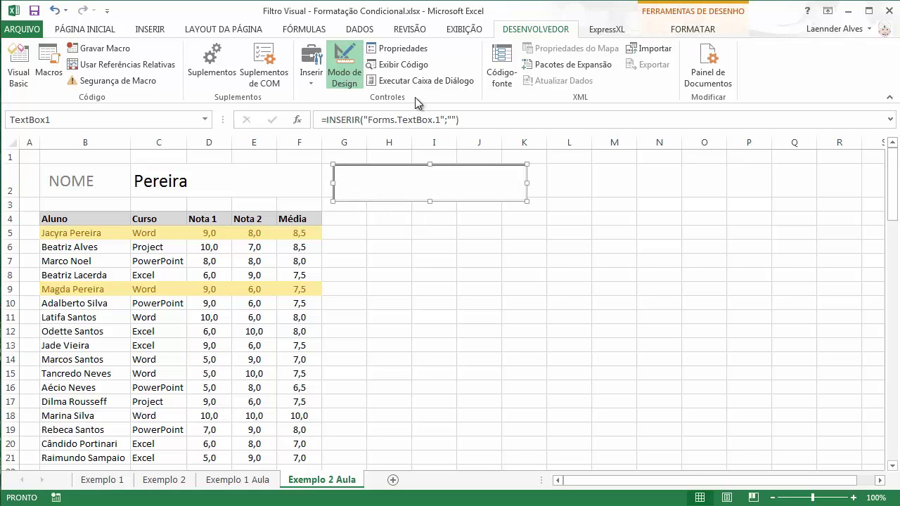
click(405, 49)
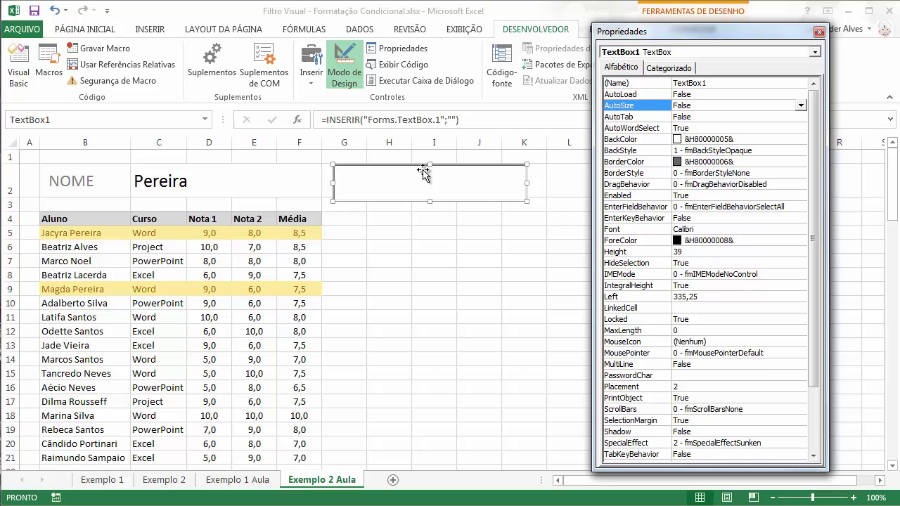
click(734, 230)
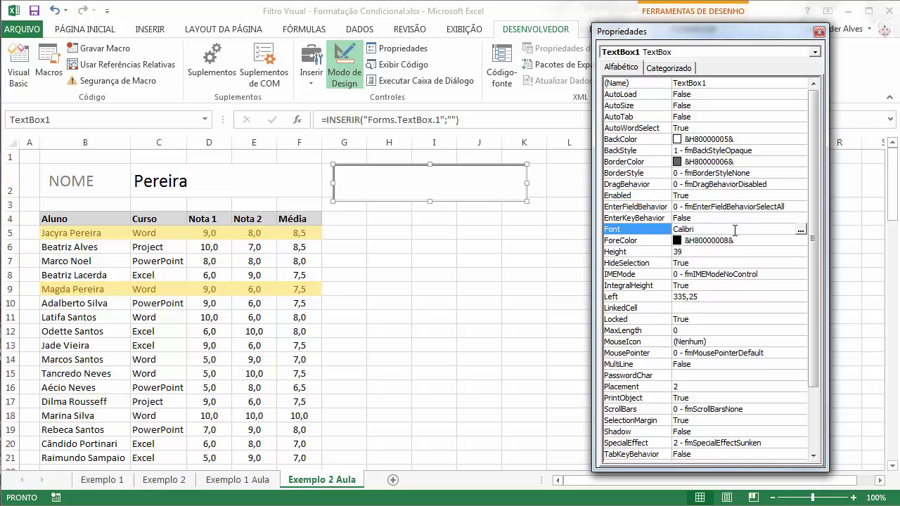
click(800, 230)
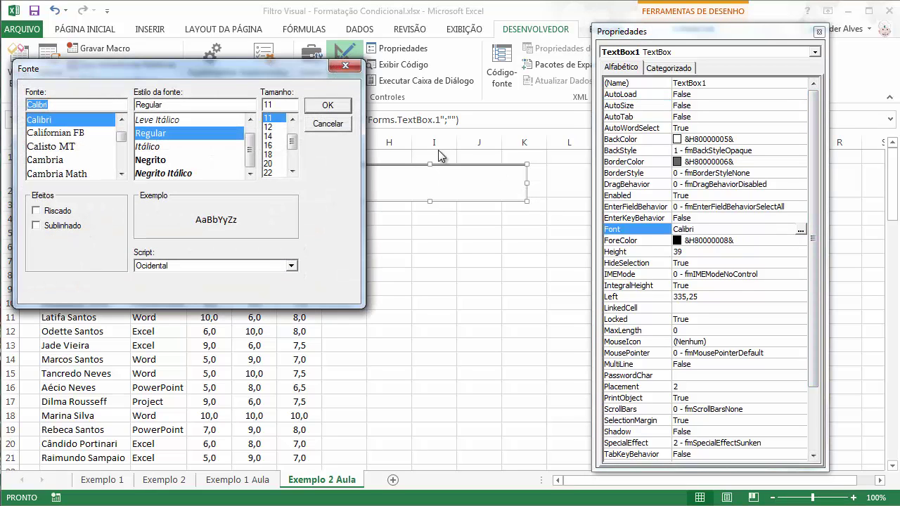
click(291, 173)
click(292, 173)
click(270, 172)
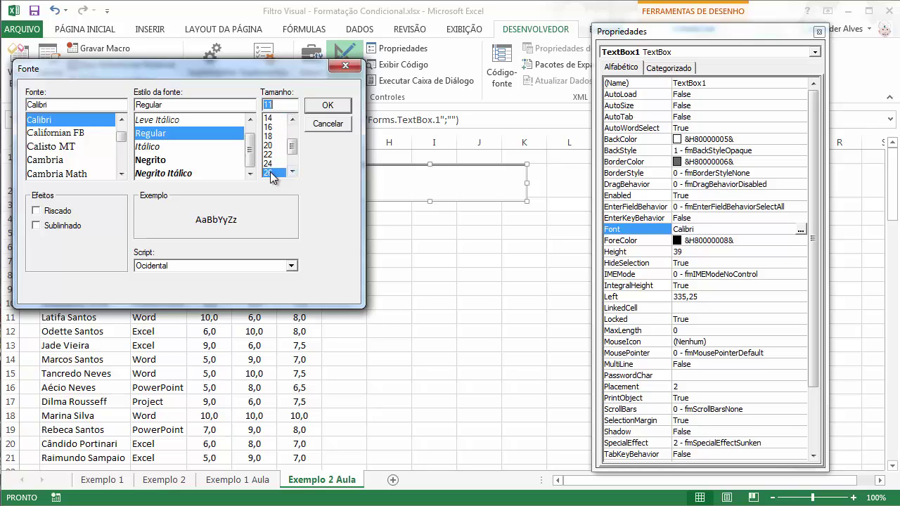
click(327, 104)
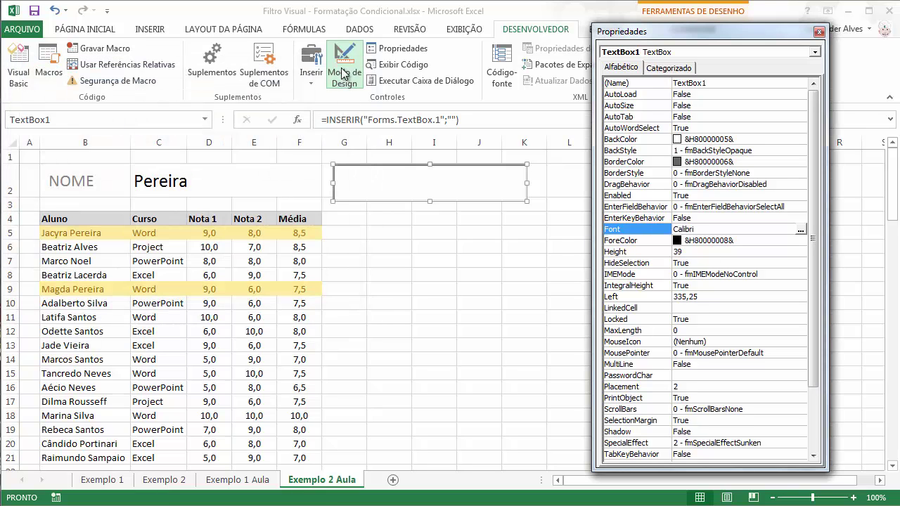
Leave Design Mode and try out the enlarged font by entering the sample text jtyutyu in the text box
click(344, 72)
click(357, 187)
text(jtyutyu)
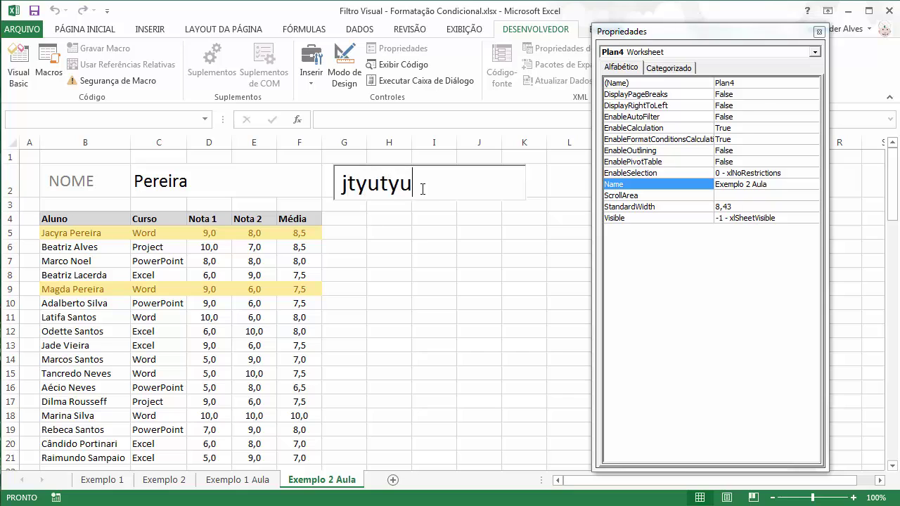
drag(429, 188, 324, 178)
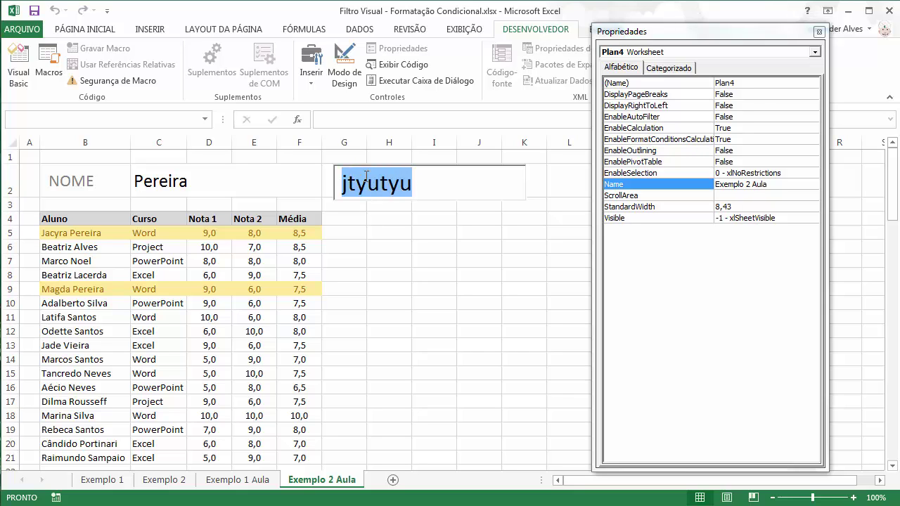
Turn Design Mode back on and set the text box's BorderStyle property to 1 - fmBorderStyleSingle
click(344, 72)
click(429, 184)
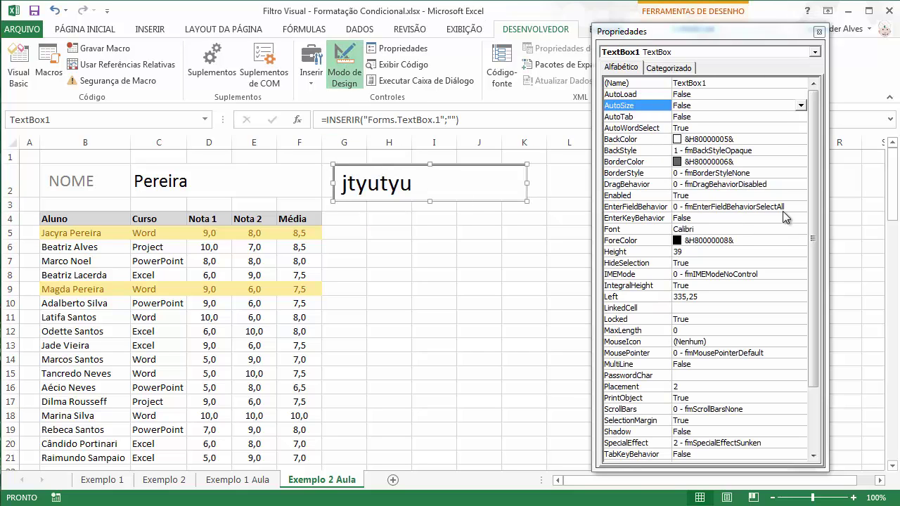
click(706, 174)
click(804, 172)
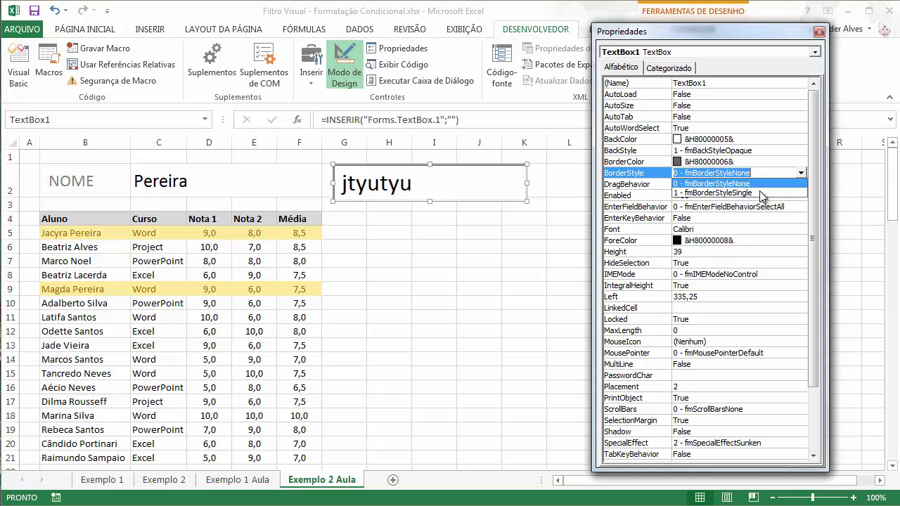
click(735, 193)
click(466, 216)
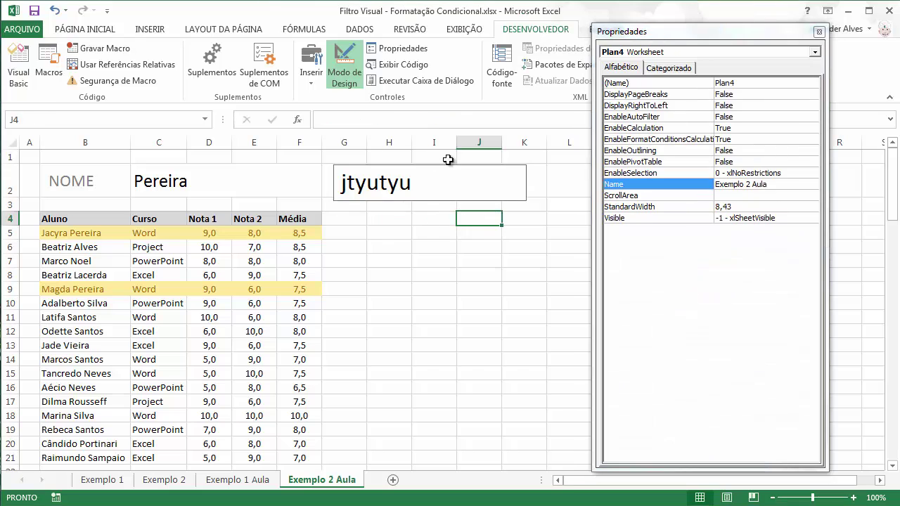
click(525, 173)
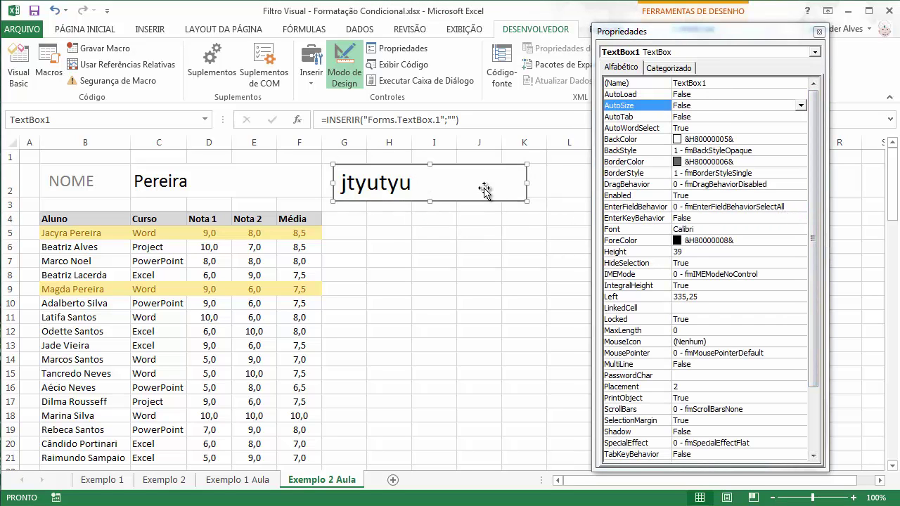
Leave Design Mode and replace the text in the bordered text box with the sample text sdflkj
click(357, 71)
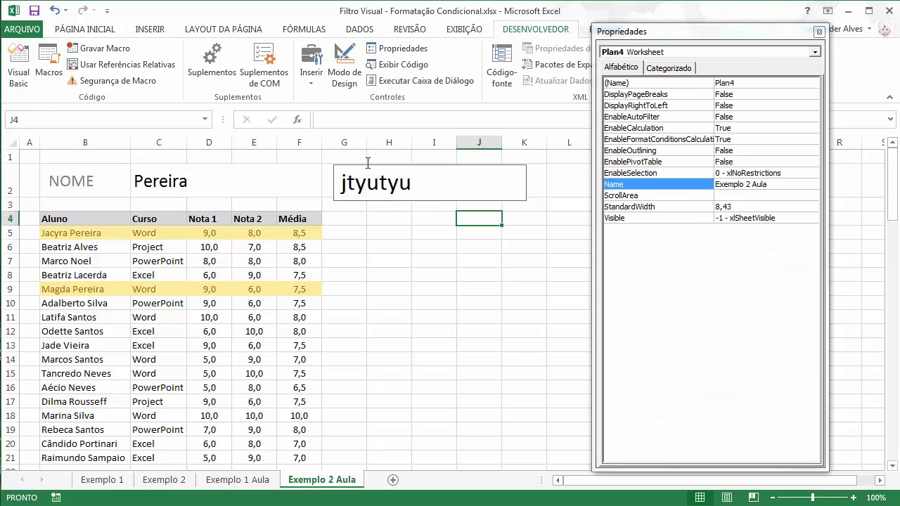
drag(412, 186, 297, 177)
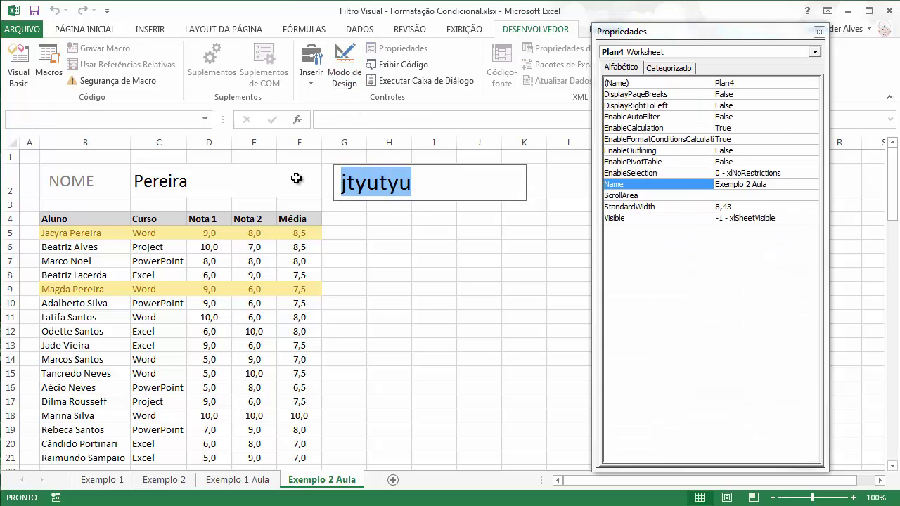
text(sdflkj)
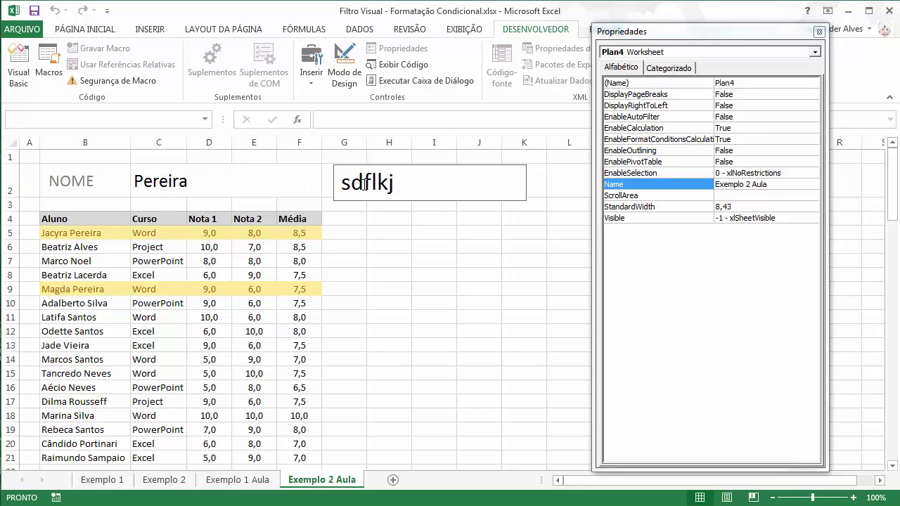
drag(396, 184, 327, 177)
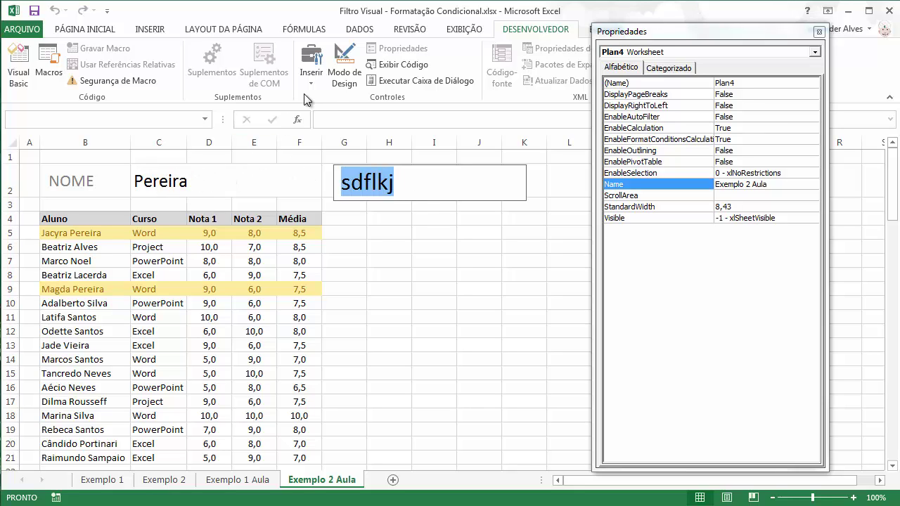
Delete the sample text sdflkj from the text box and return to Design Mode
click(345, 68)
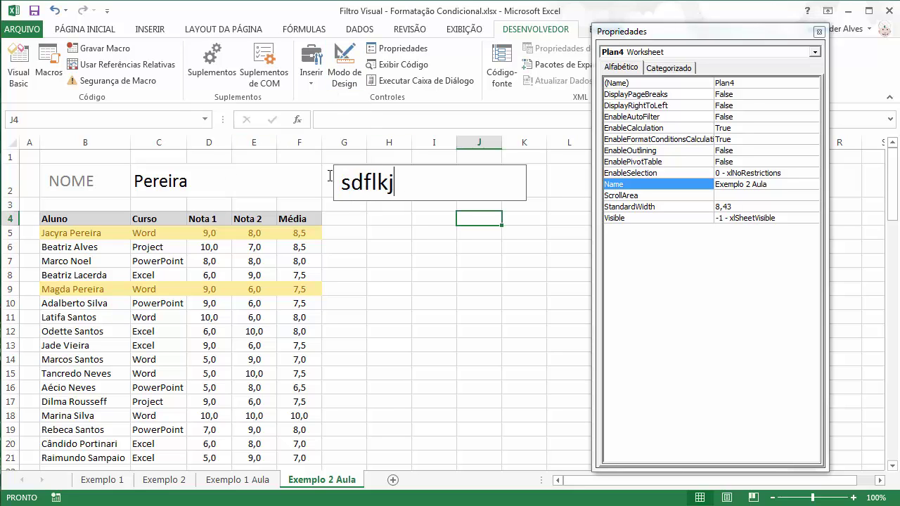
drag(398, 181, 330, 176)
key(Delete)
click(345, 68)
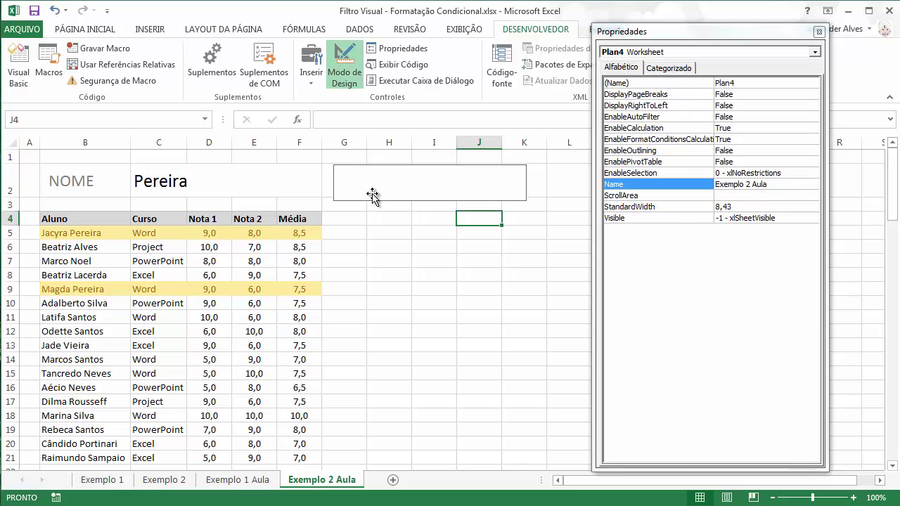
Link the text box to cell C2 through its LinkedCell property, and close the properties window
click(373, 195)
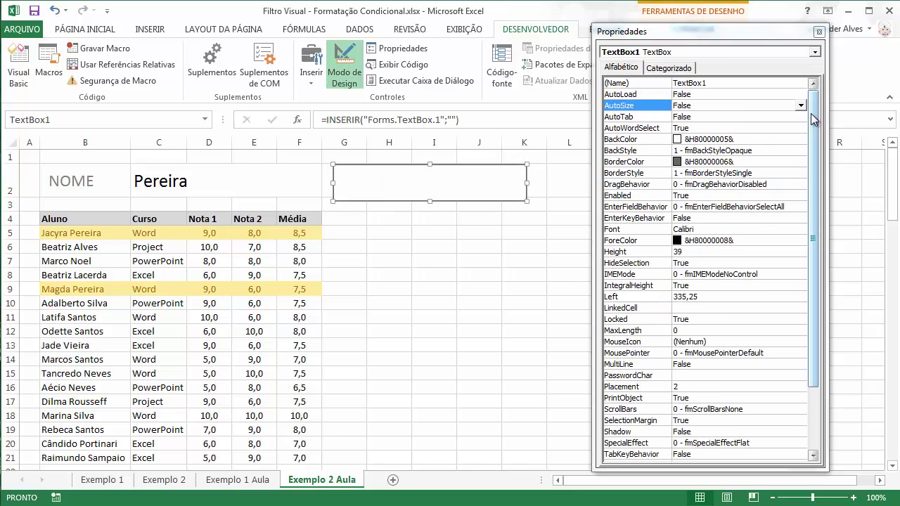
drag(812, 113, 820, 188)
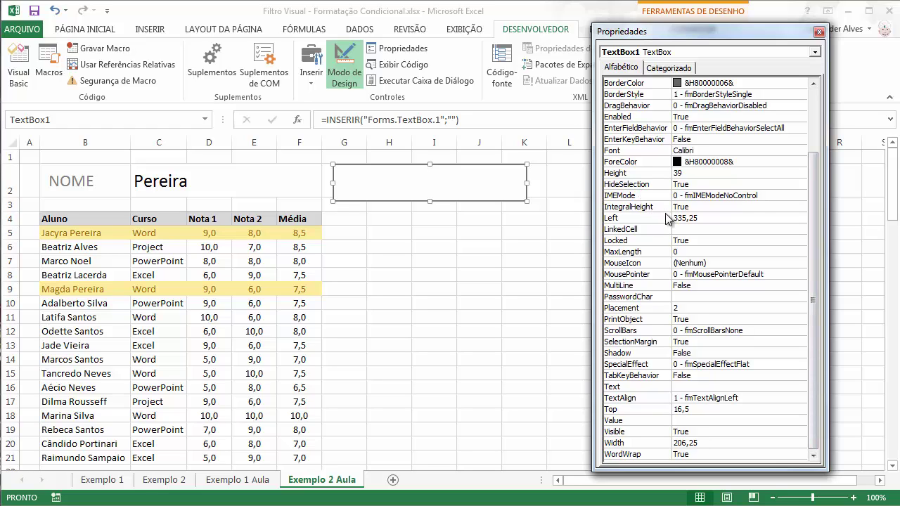
click(693, 230)
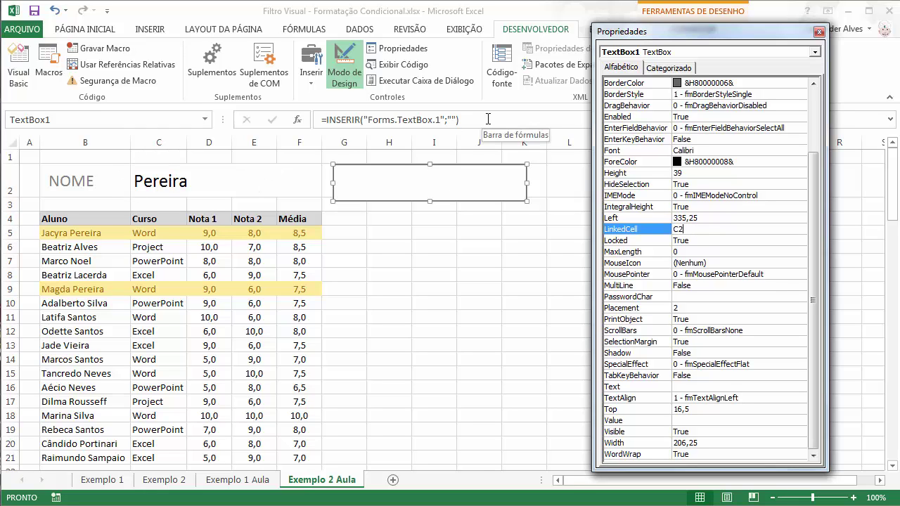
key(Return)
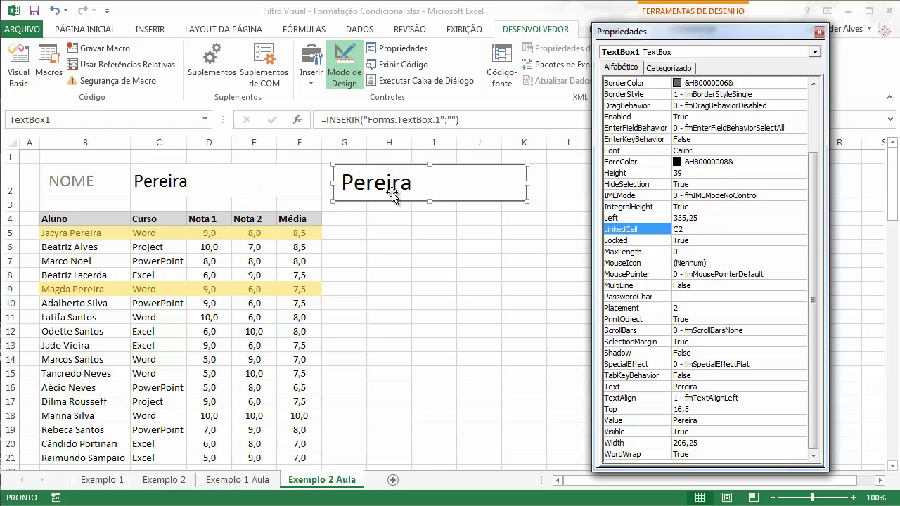
click(819, 32)
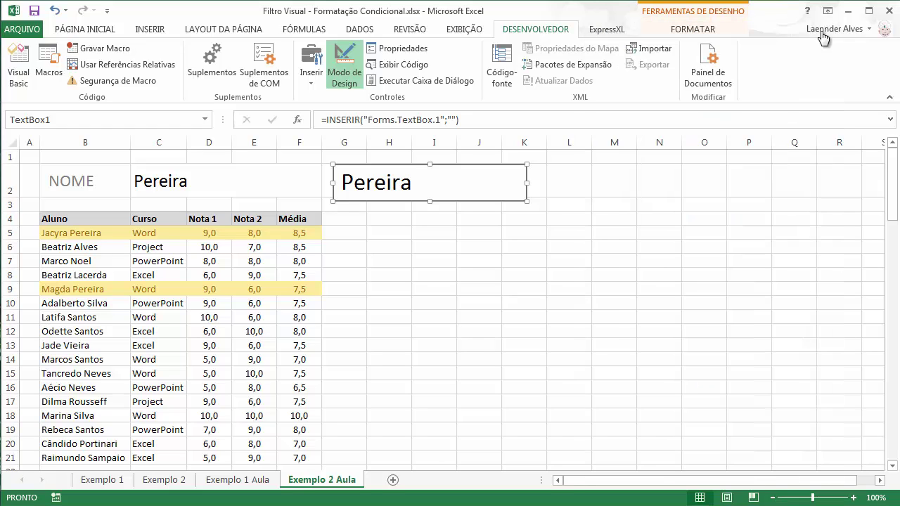
Leave Design Mode and test the live filter by replacing the text box contents with mA
click(340, 57)
drag(438, 172, 303, 173)
key(BackSpace)
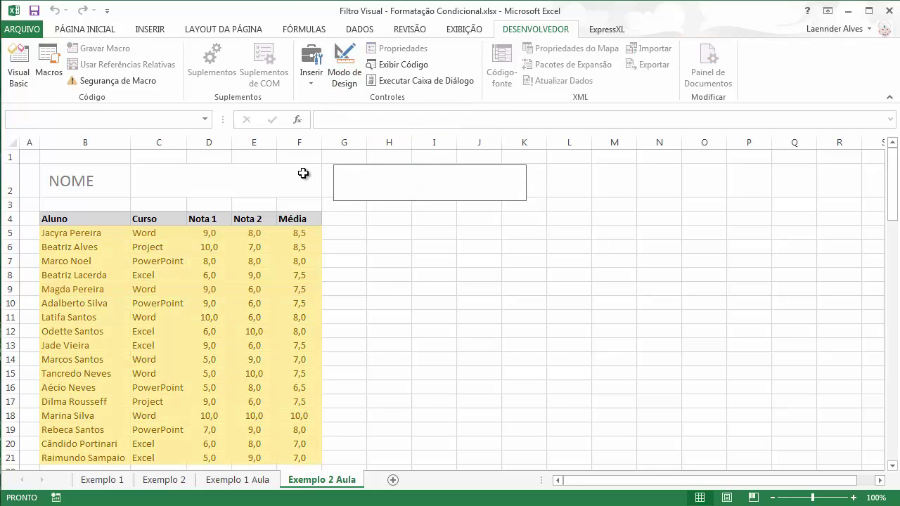
key(BackSpace)
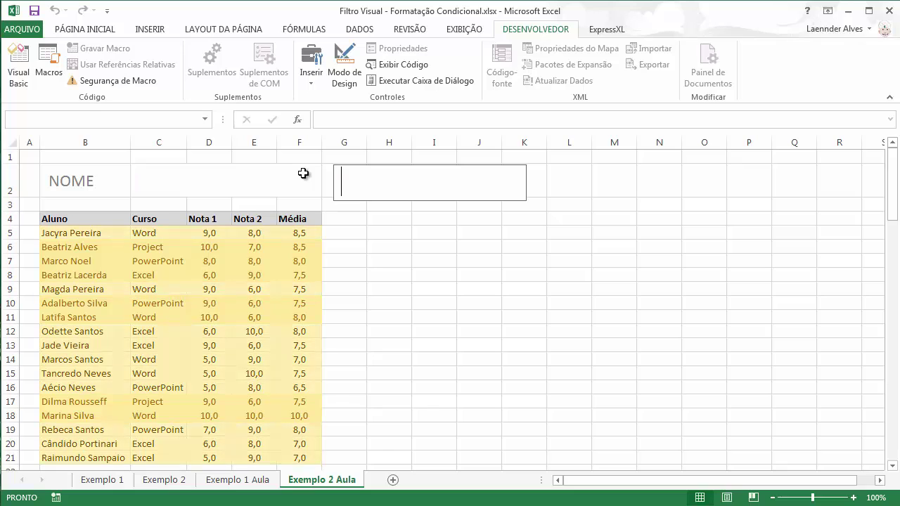
text(mA)
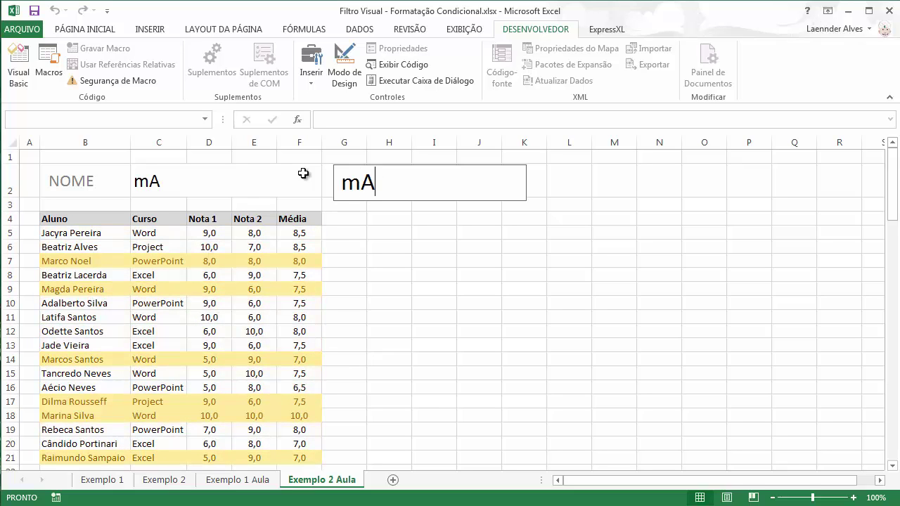
Replace mA in the text box with a student's first name to test a narrower filter
key(BackSpace)
key(BackSpace)
text(Marco)
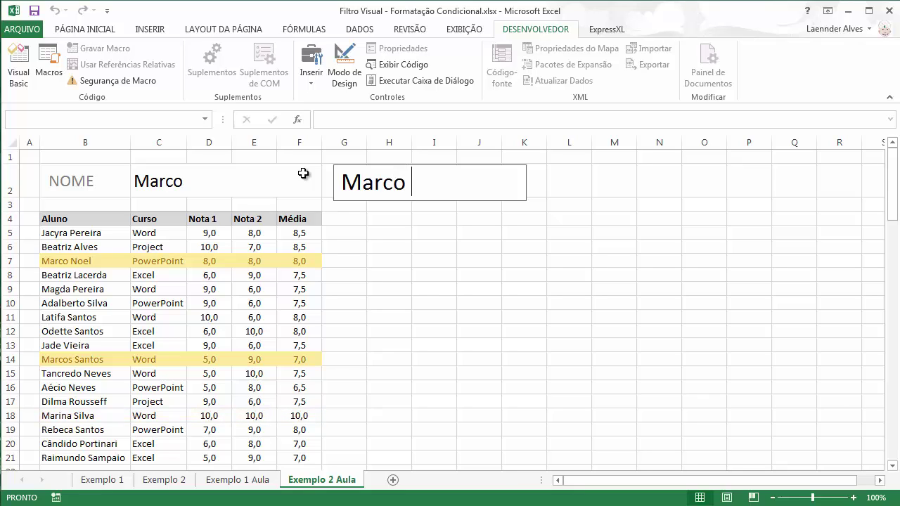
Empty the linked text box completely and turn Design Mode on
key(BackSpace)
key(BackSpace)
key(BackSpace)
key(BackSpace)
key(BackSpace)
key(BackSpace)
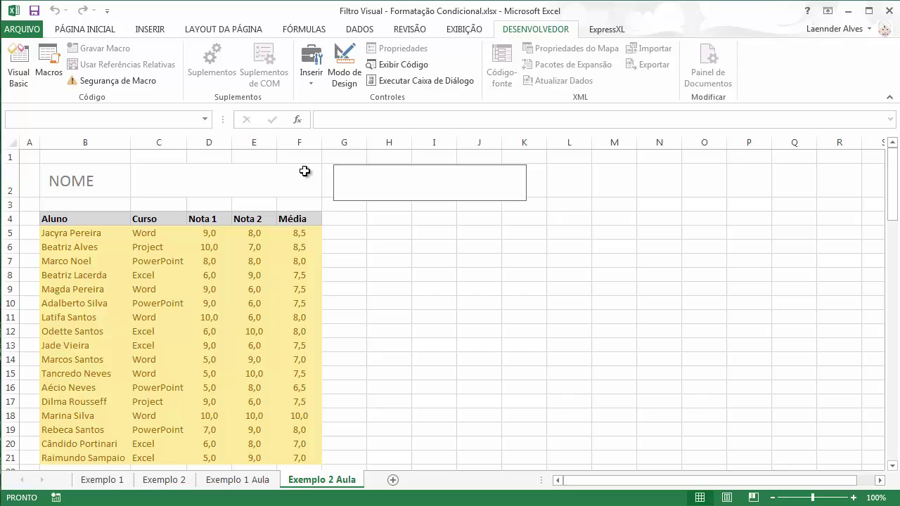
click(345, 69)
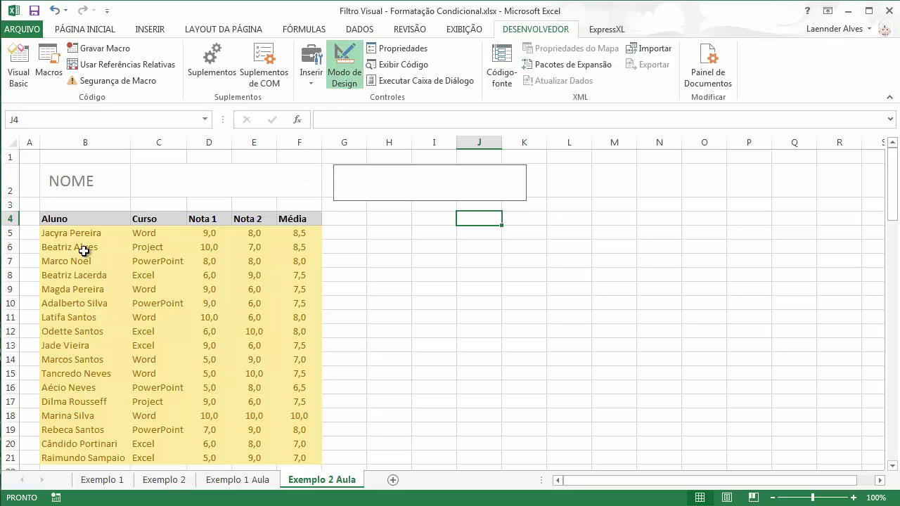
Open the Conditional Formatting Rules Manager for the student rows B5:F21
drag(71, 235, 296, 454)
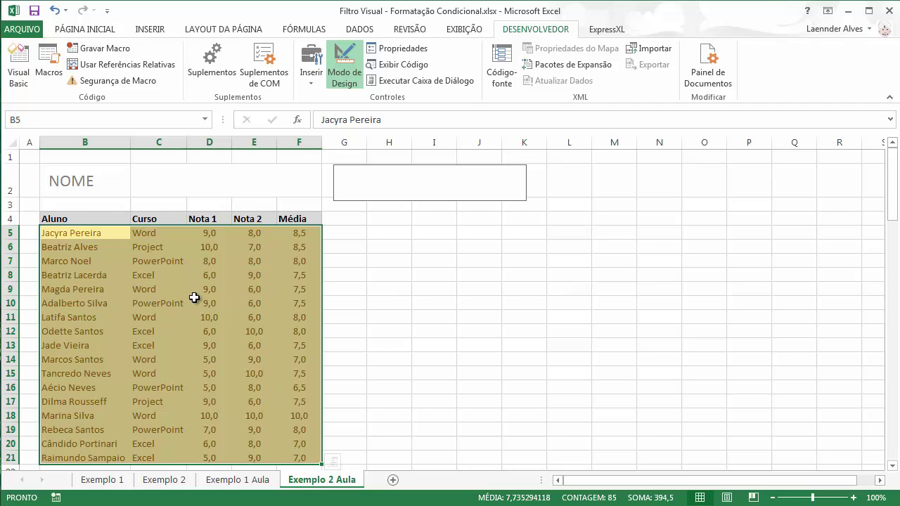
click(88, 31)
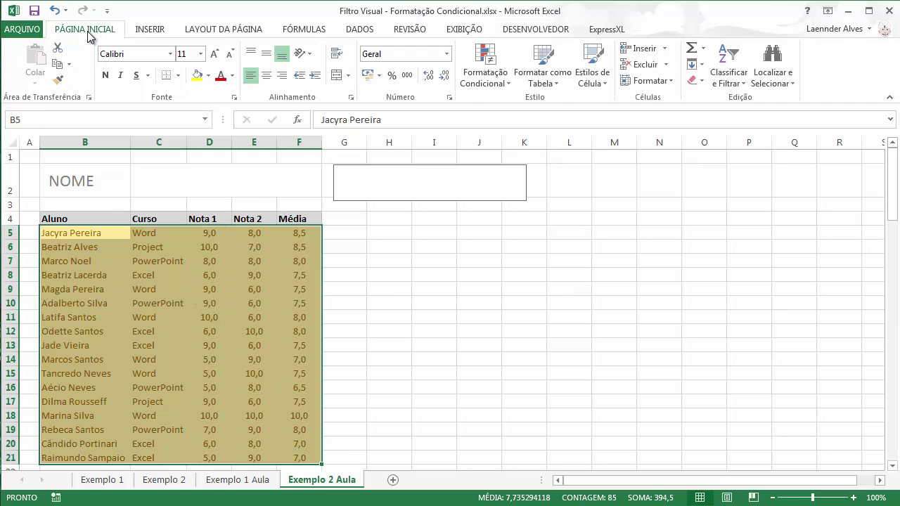
click(485, 73)
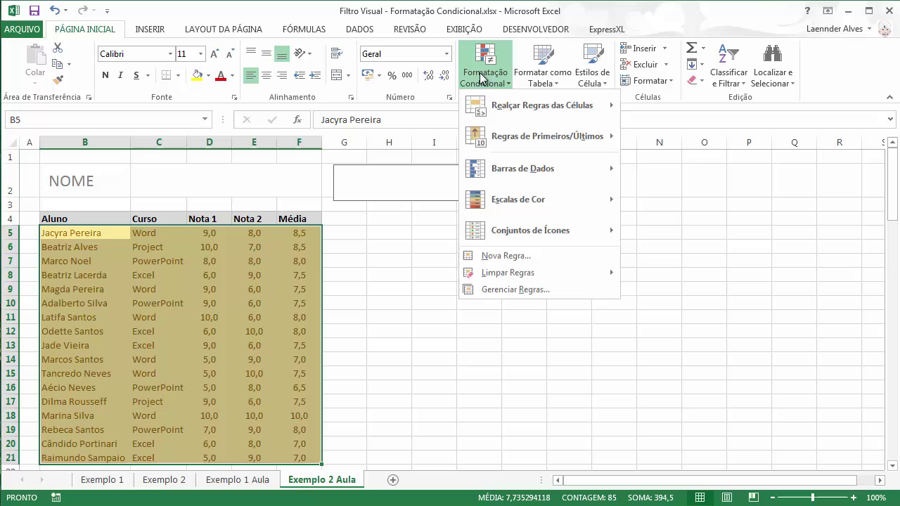
click(519, 293)
click(387, 250)
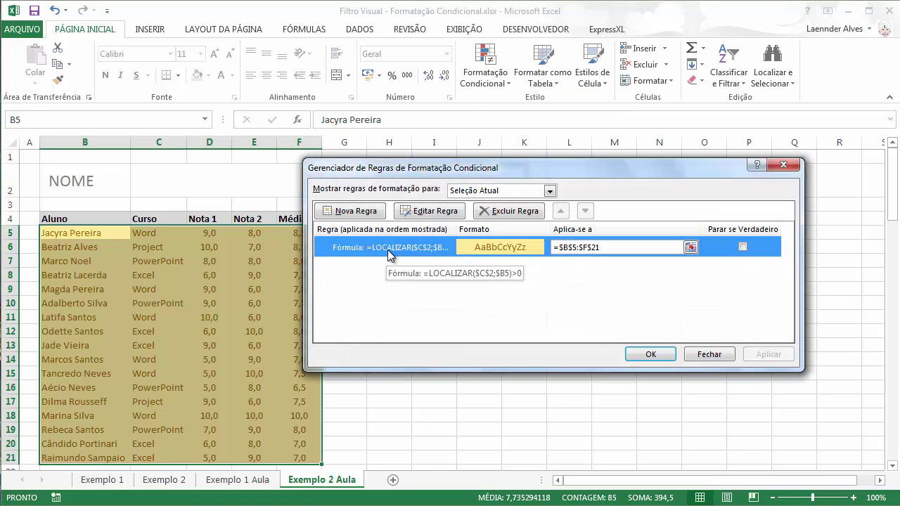
Add a formula-based rule =$C$2="" with no format set for the student rows
click(355, 210)
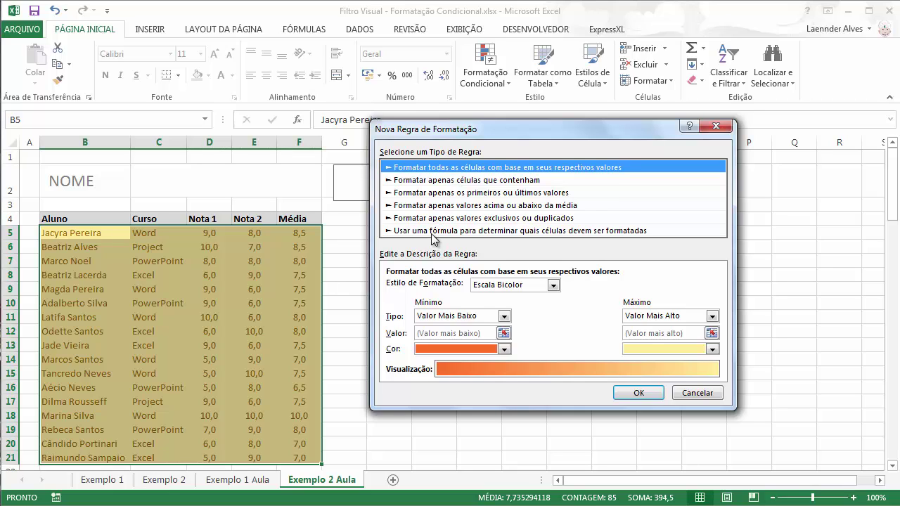
click(431, 233)
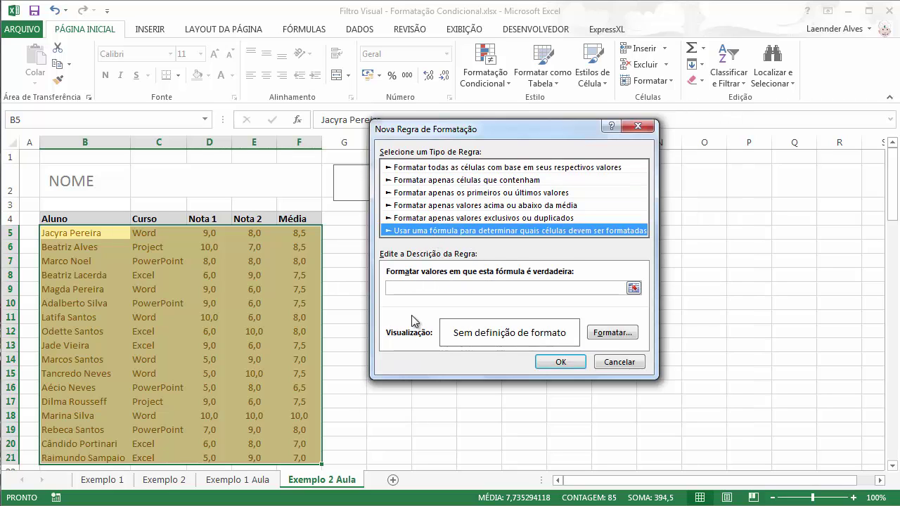
click(193, 187)
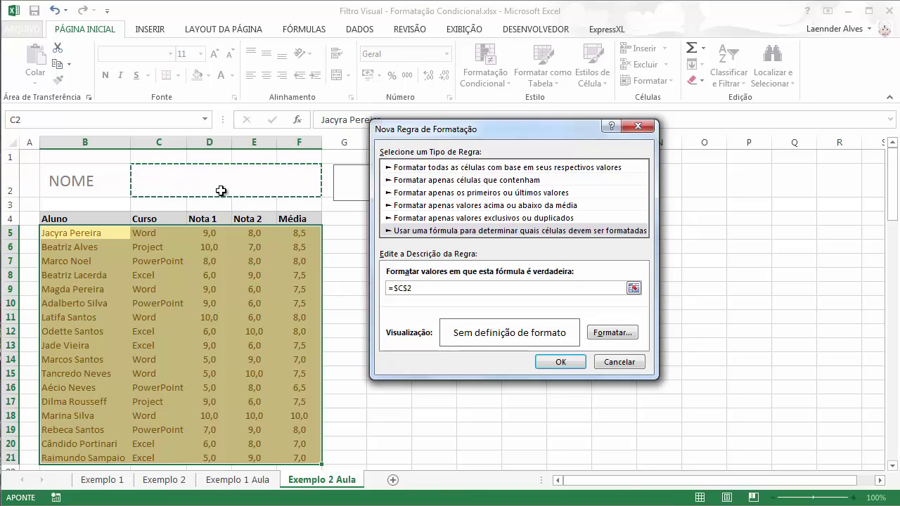
text(="")
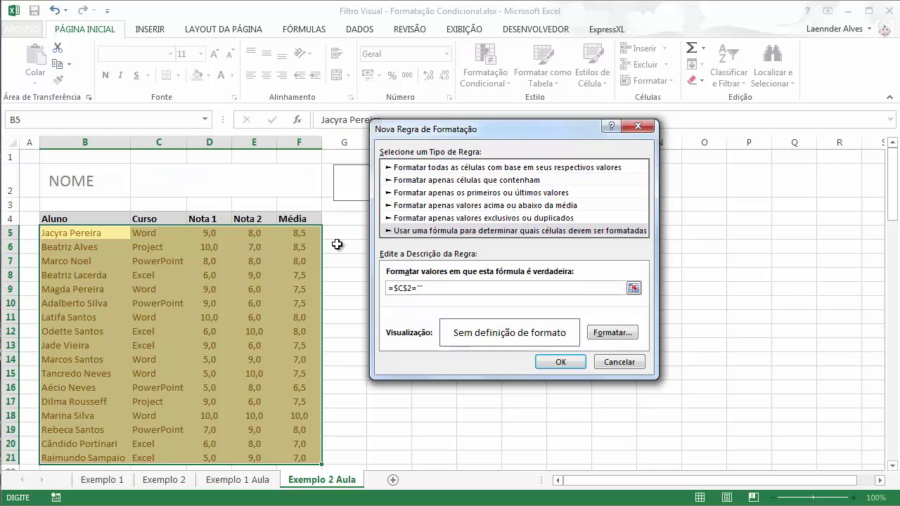
click(556, 364)
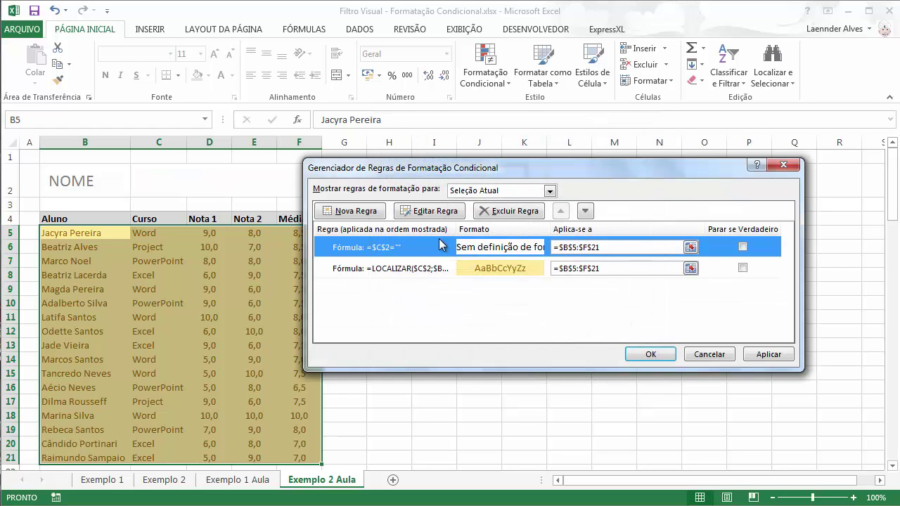
Review the format settings of the =$C$2="" rule without changing them, and enable Stop If True for that rule
click(440, 216)
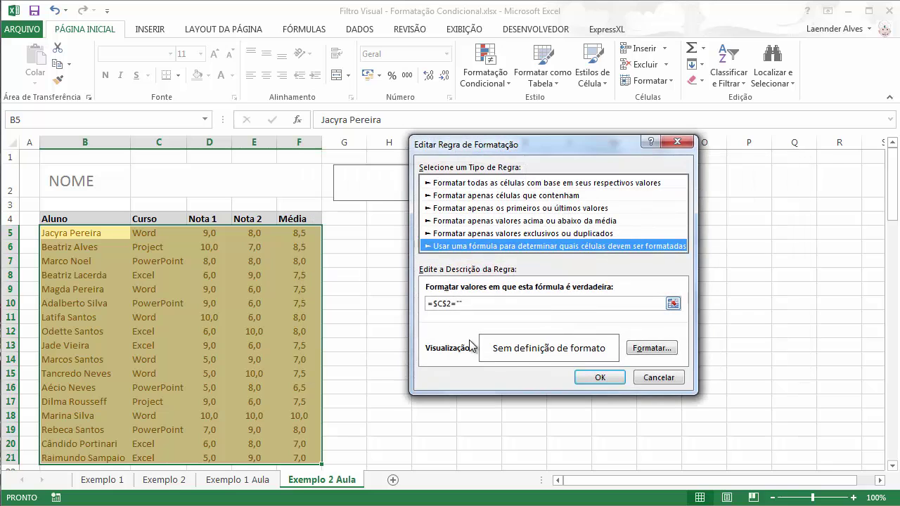
click(667, 353)
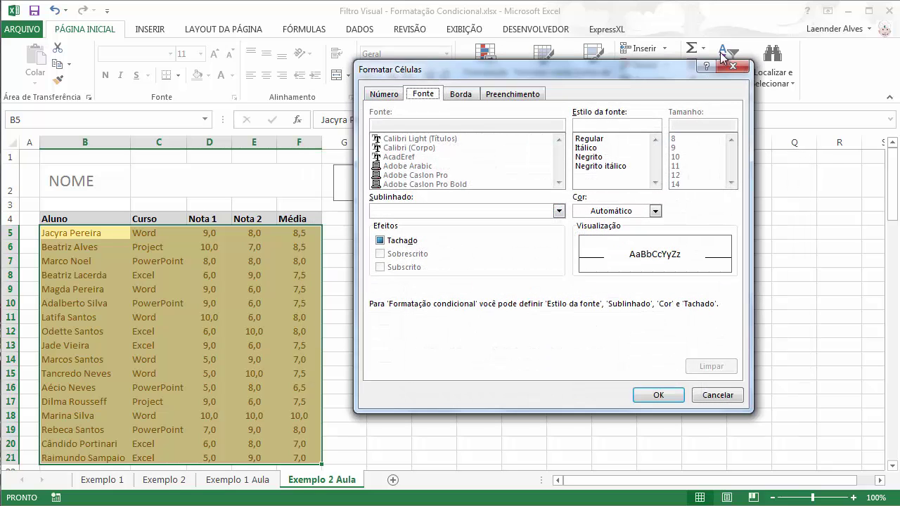
click(730, 68)
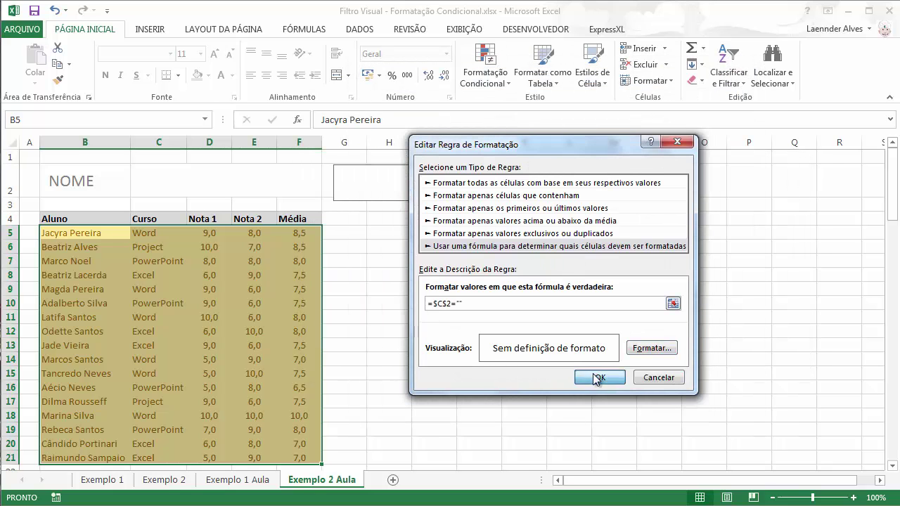
click(599, 377)
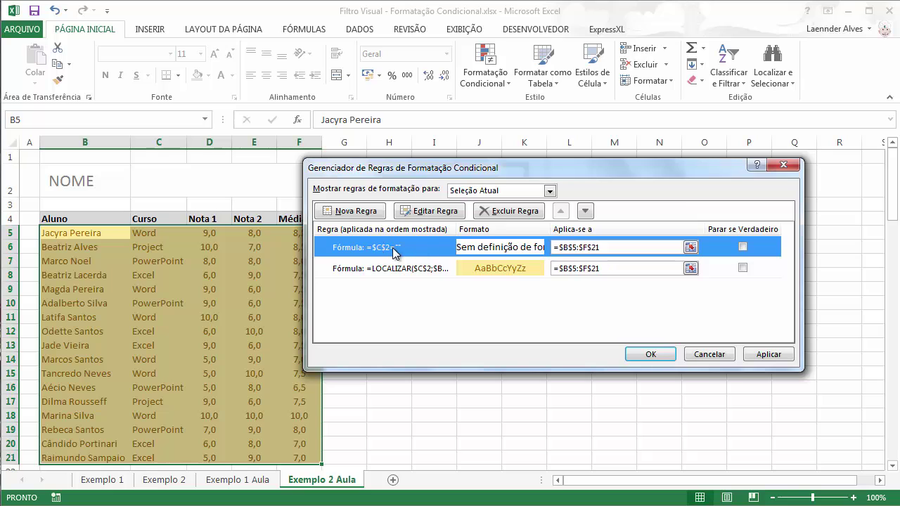
click(743, 247)
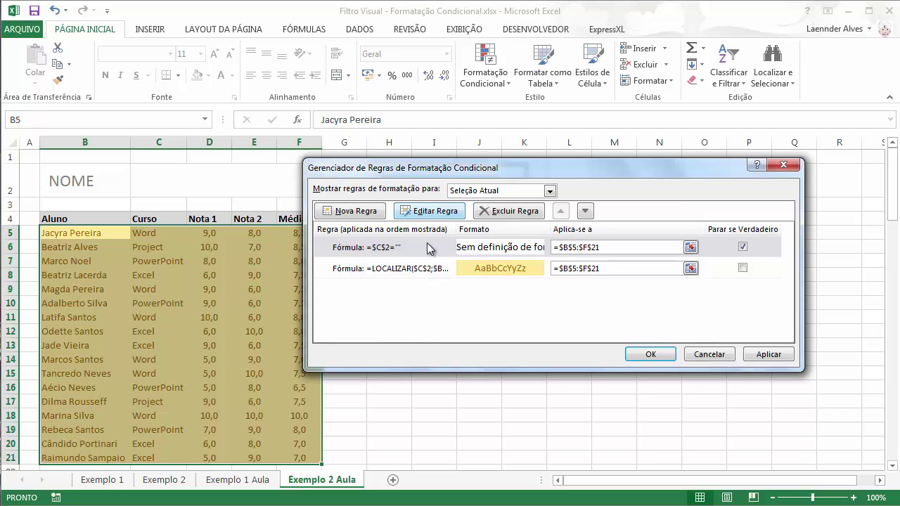
Try placing the LOCALIZAR rule above the =$C$2="" rule, and restore the =$C$2="" rule to first place
click(410, 270)
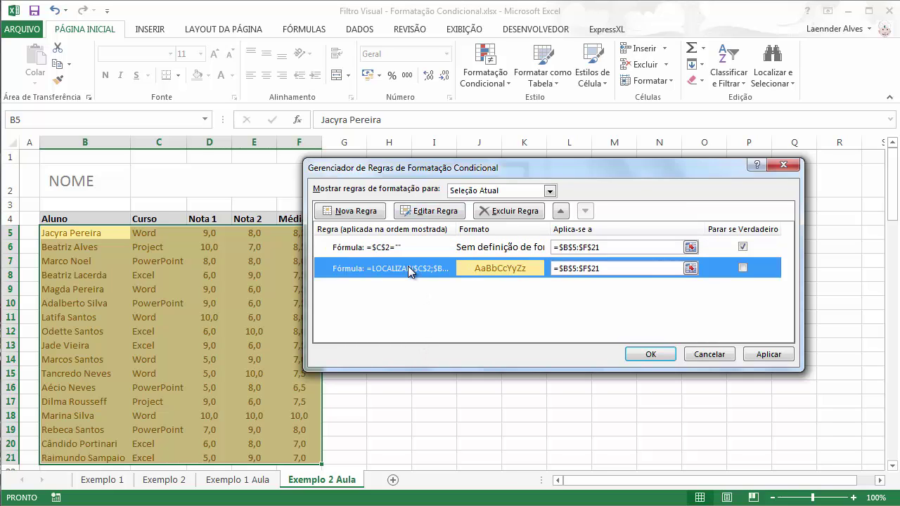
click(561, 211)
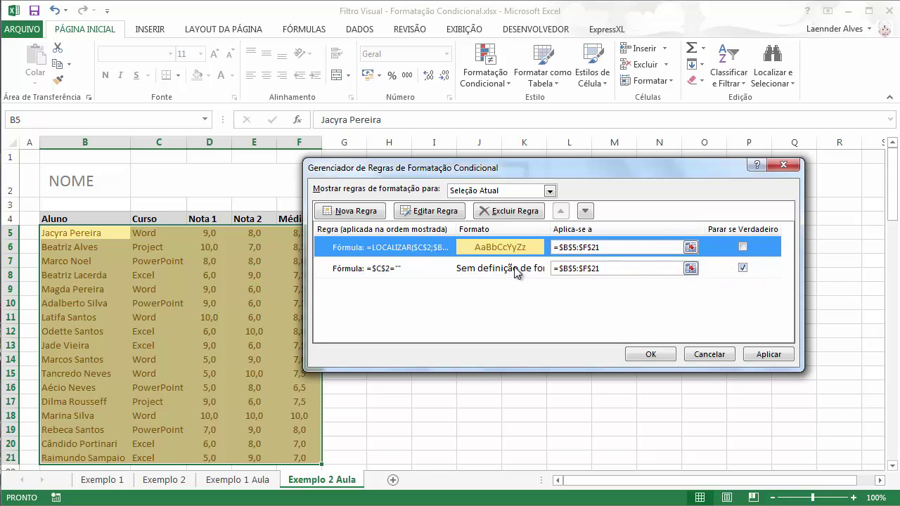
click(410, 268)
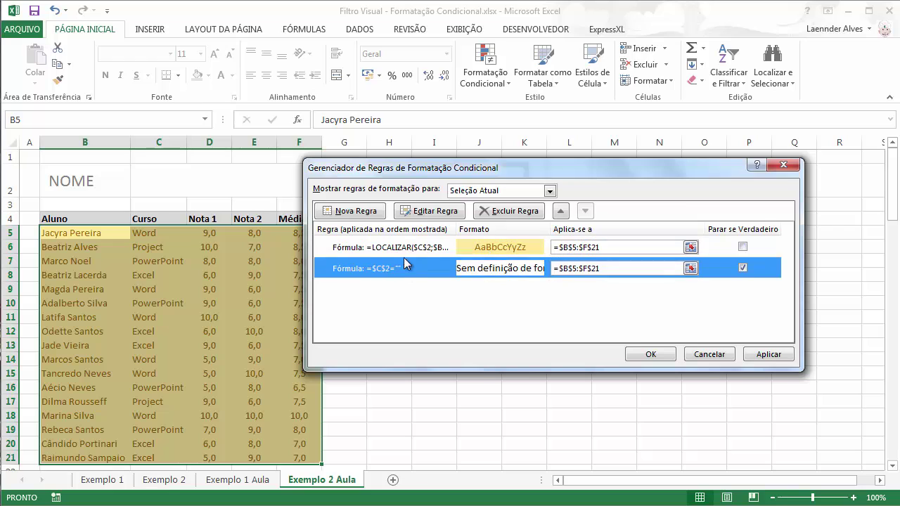
click(405, 252)
click(404, 268)
click(561, 211)
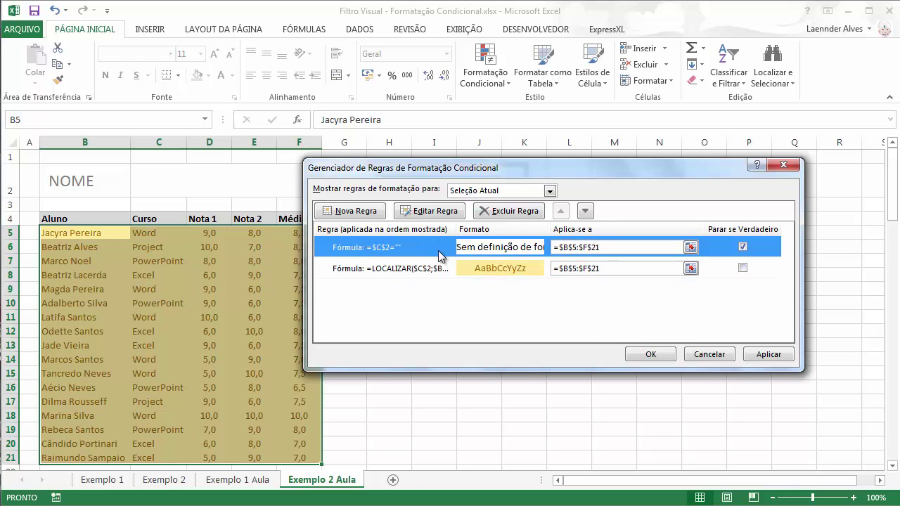
click(586, 212)
click(563, 212)
Apply the conditional formatting rule changes to the student rows and deselect the range
click(360, 271)
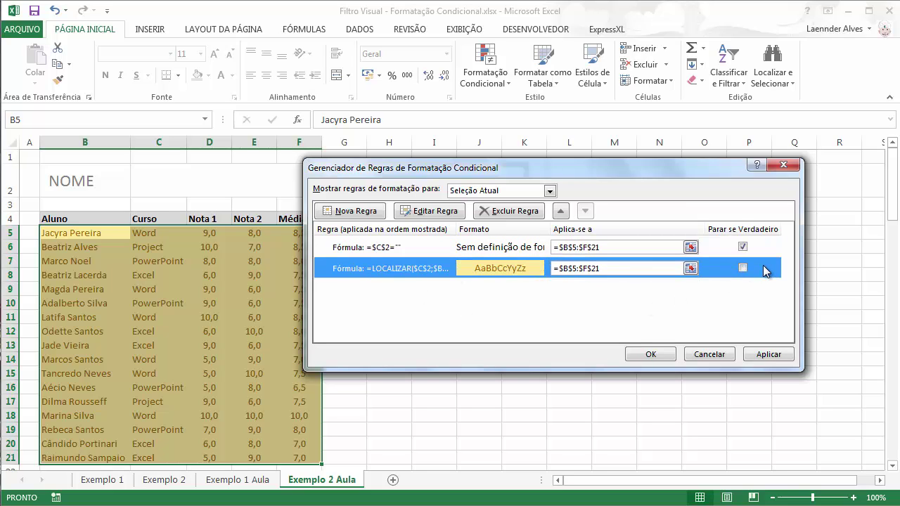
click(651, 354)
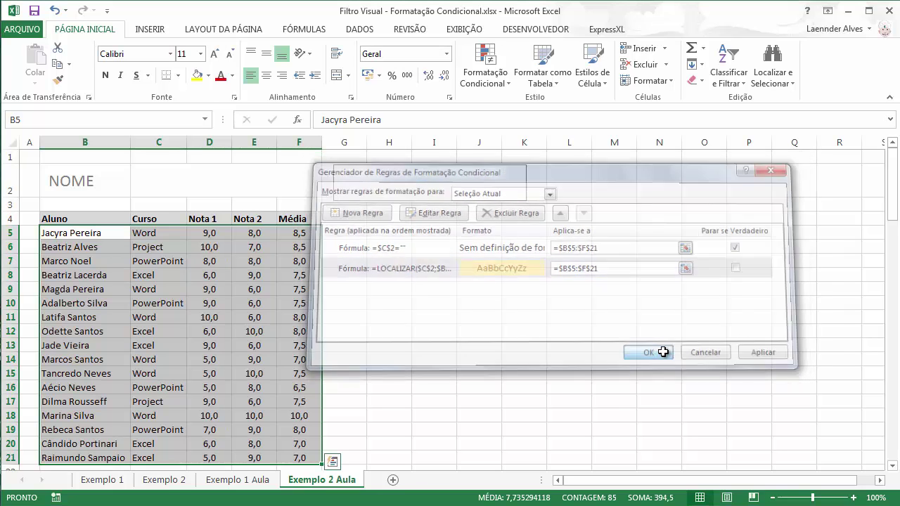
click(435, 302)
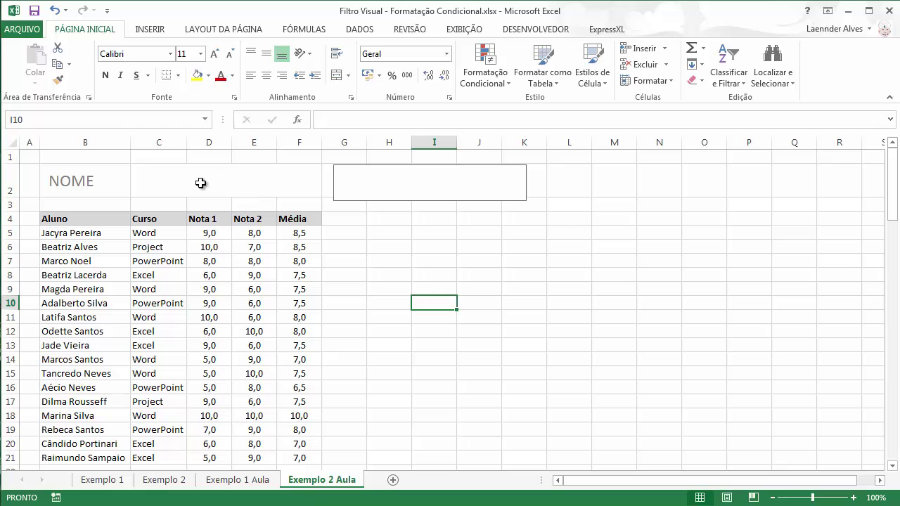
Turn Design Mode off so the linked text box accepts input
click(394, 187)
click(317, 181)
click(369, 184)
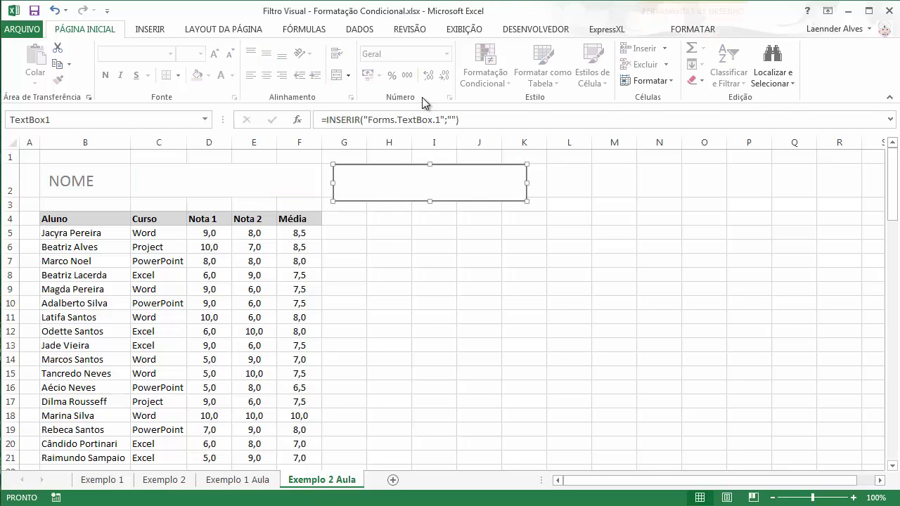
click(563, 29)
click(354, 64)
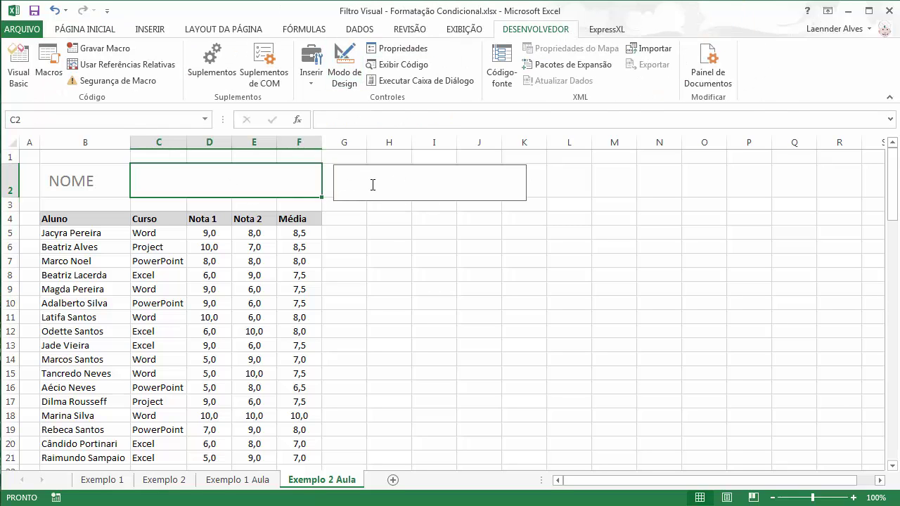
Test the filter by entering B in the text box, clearing it, and entering a student surname
click(372, 182)
text(Br)
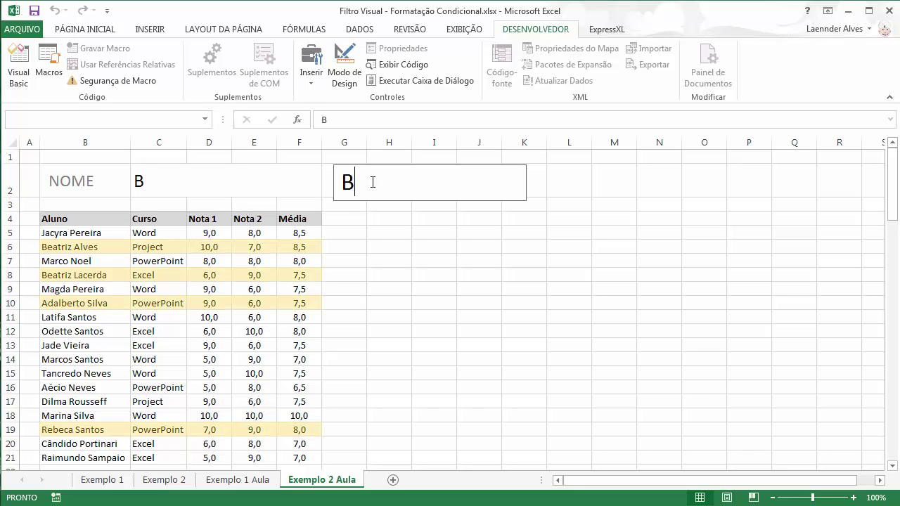
key(BackSpace)
key(BackSpace)
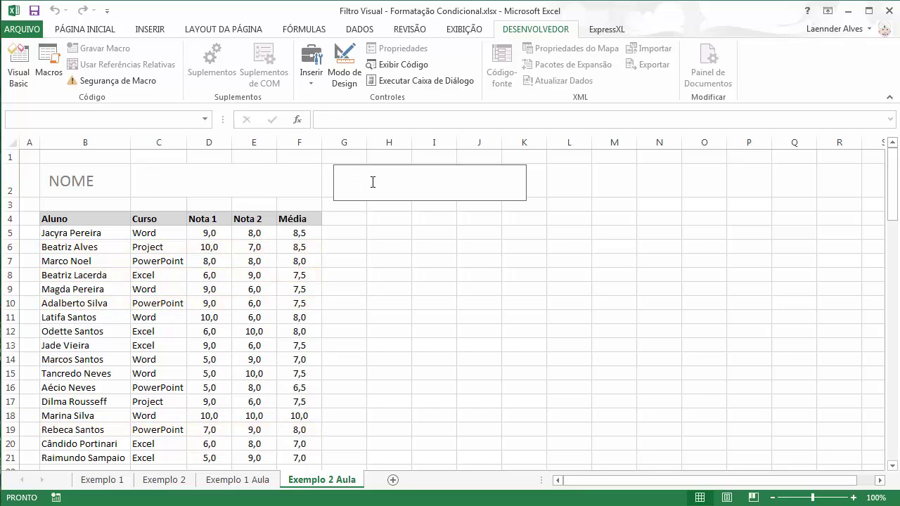
text(Santos)
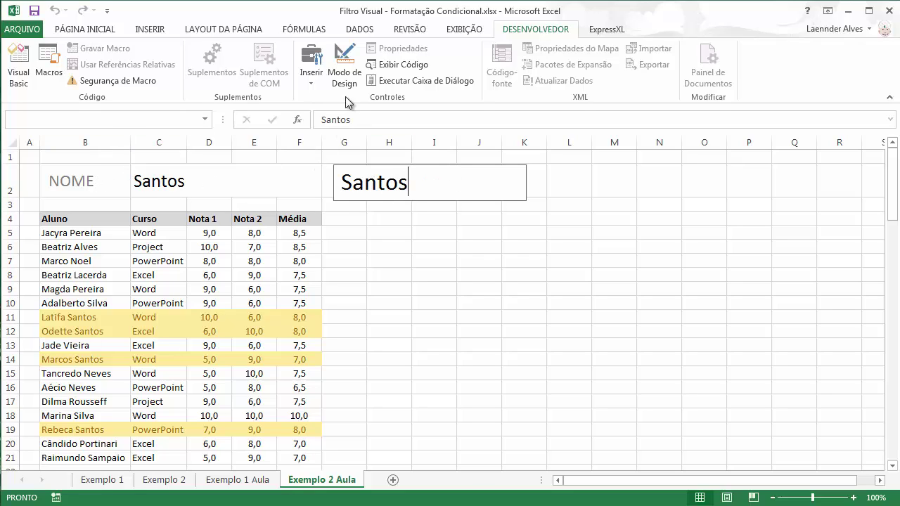
Move the linked text box over the merged cell C2 beside the NOME label in Design Mode, and turn Design Mode off
click(345, 74)
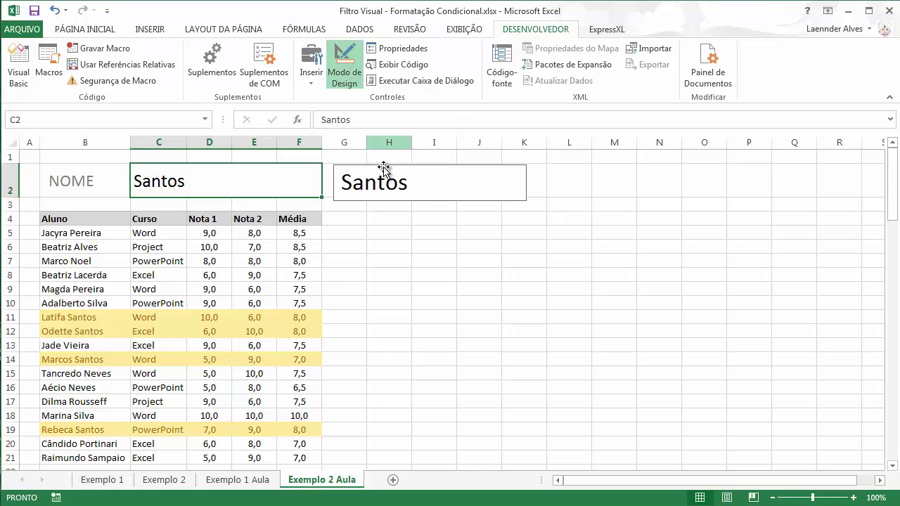
drag(391, 186, 199, 185)
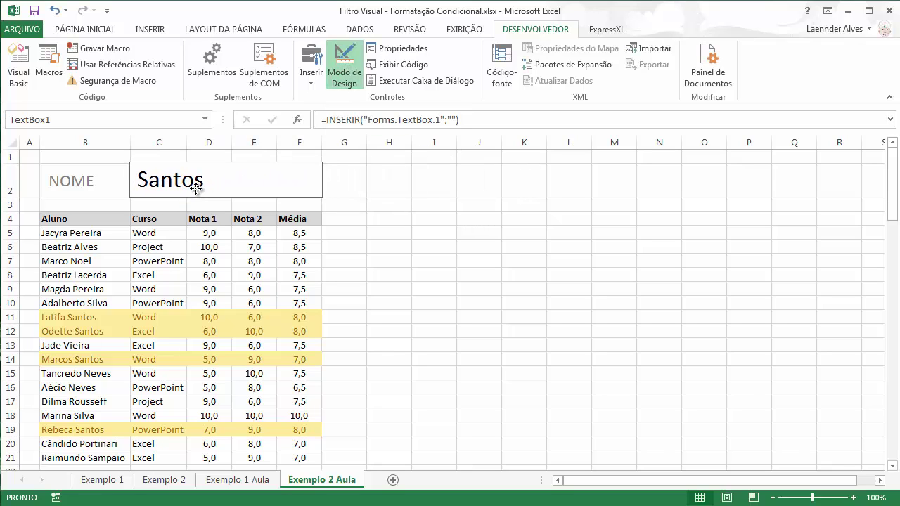
click(335, 78)
click(460, 259)
Clear the relocated text box and enter part of a student surname to test the filter again
drag(233, 186, 109, 179)
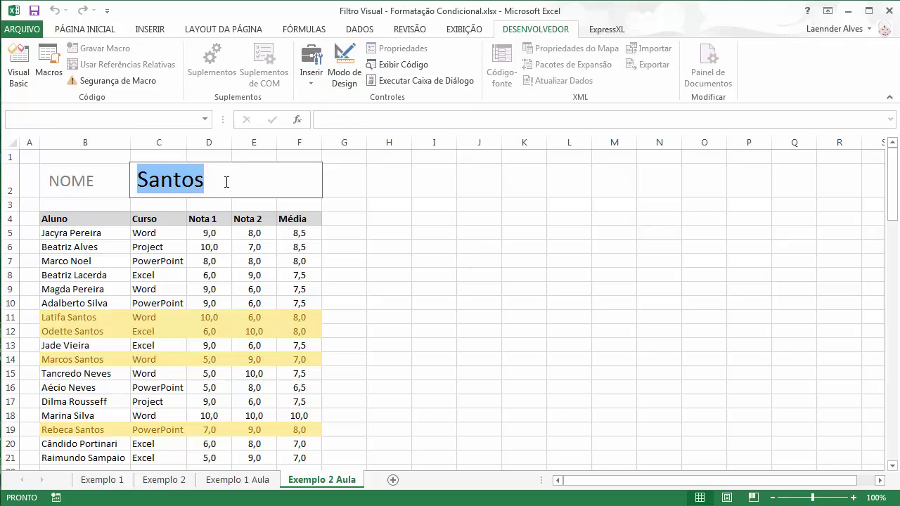
key(BackSpace)
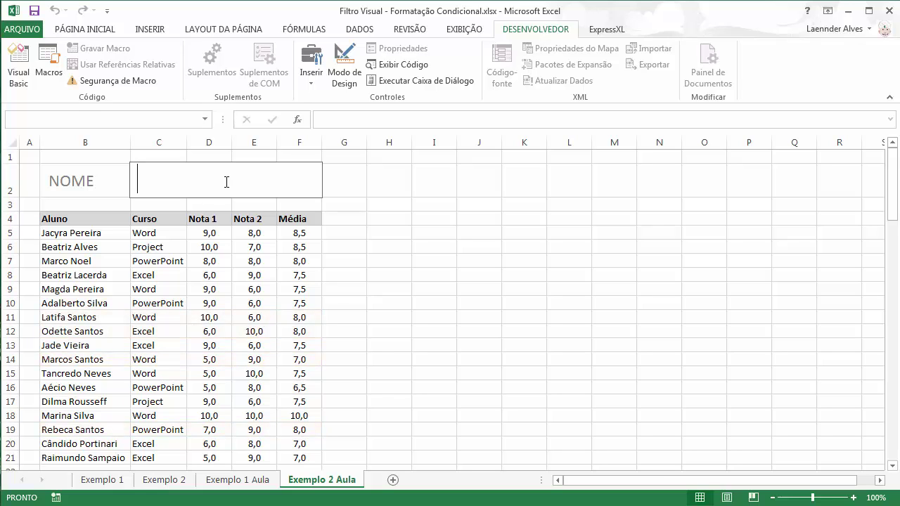
text(Santo)
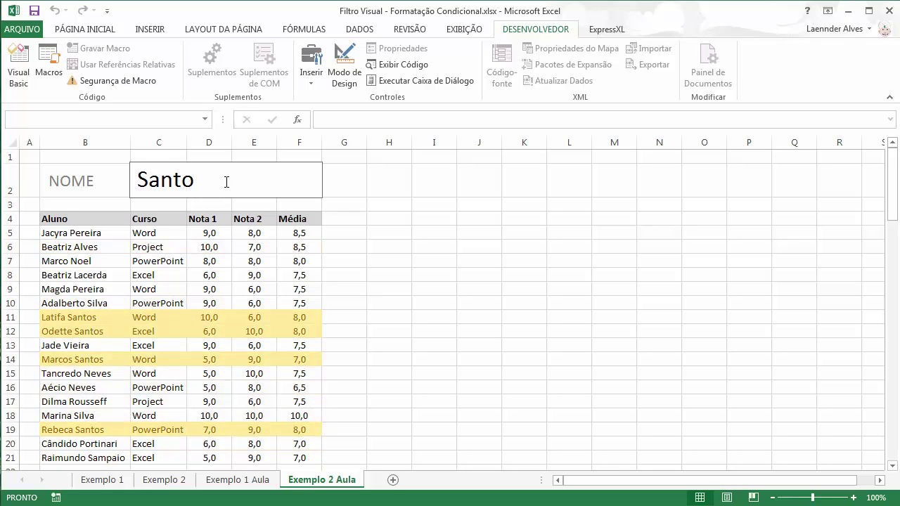